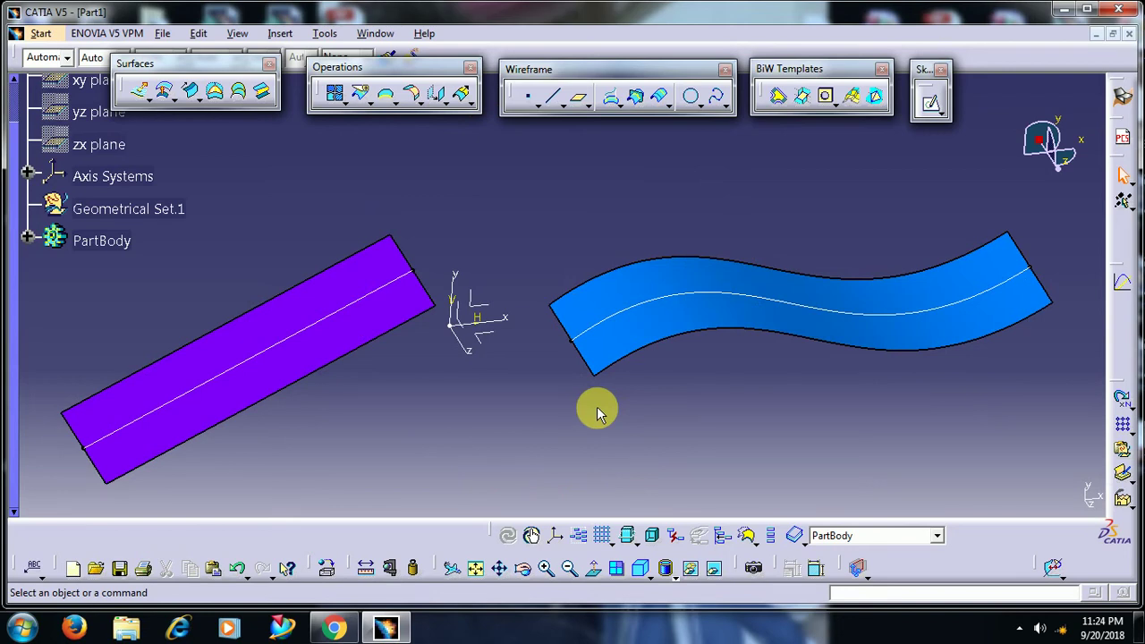
# - Orbit the view to inspect the flat purple and wavy blue surfaces
pyautogui.moveTo(634, 332); pyautogui.dragTo(546, 307, button='middle')
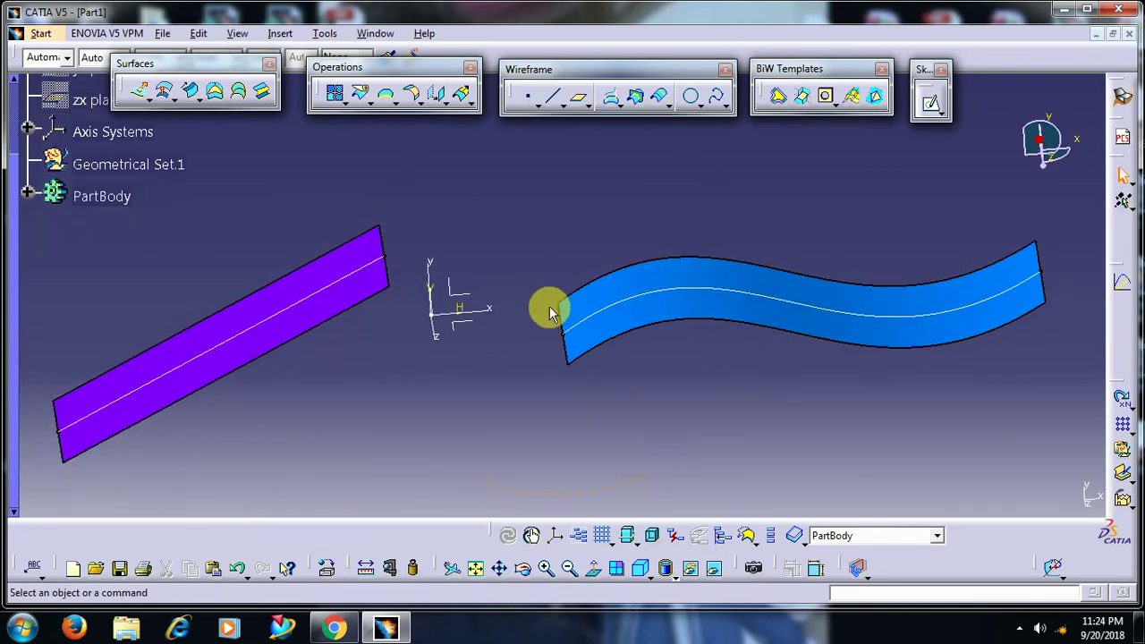
pyautogui.click(677, 319)
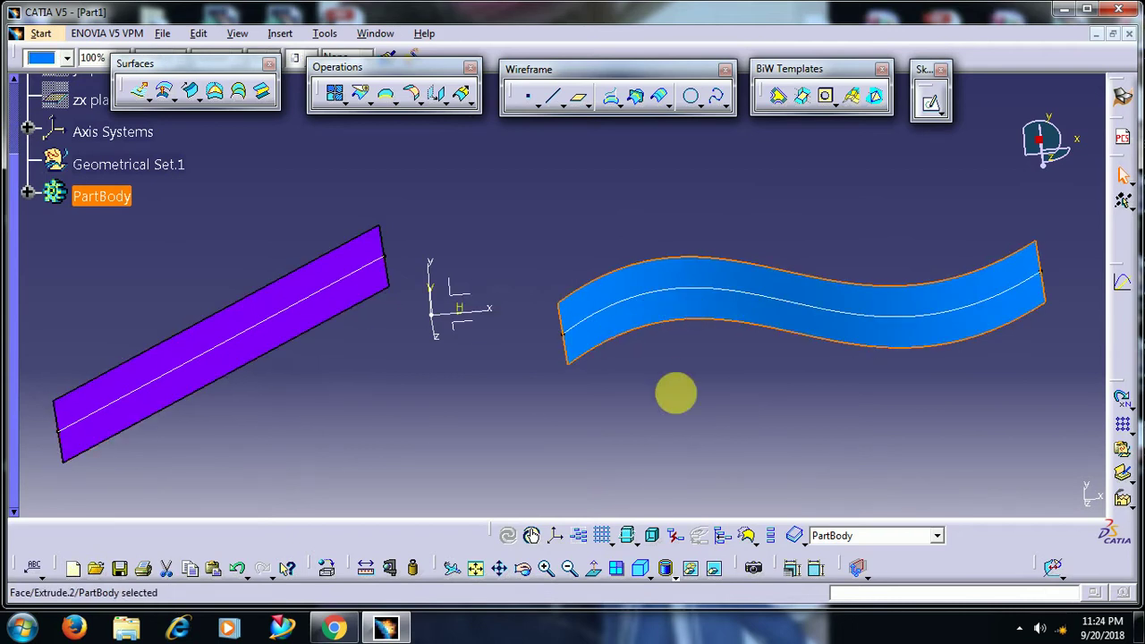
pyautogui.moveTo(674, 391)
pyautogui.mouseDown(button='middle')
pyautogui.moveTo(700, 413)
pyautogui.moveTo(734, 358)
pyautogui.moveTo(672, 414)
pyautogui.moveTo(506, 368)
pyautogui.moveTo(639, 325)
pyautogui.mouseUp(button='middle')
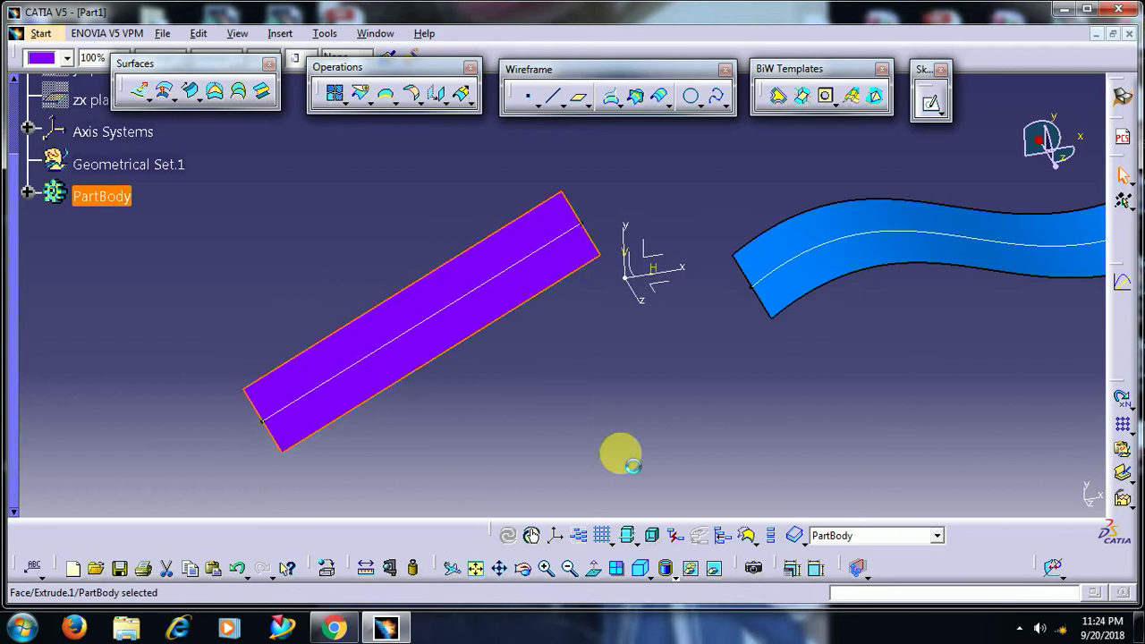
pyautogui.click(629, 433)
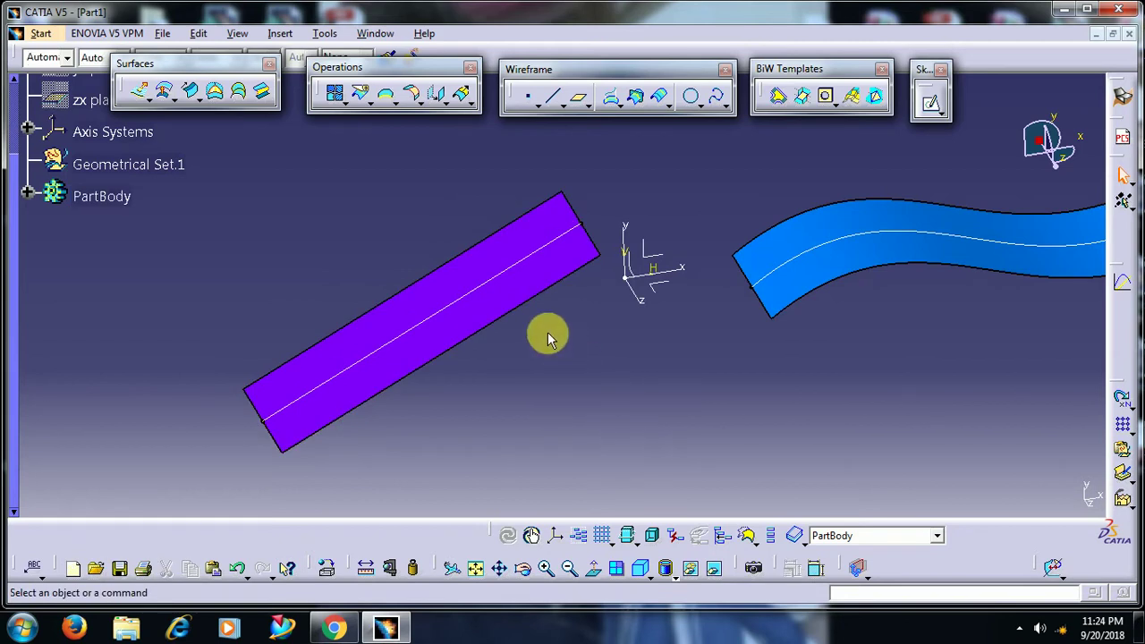
# - Sketch a circle on the purple surface's centre line and exit the sketch
pyautogui.click(515, 284)
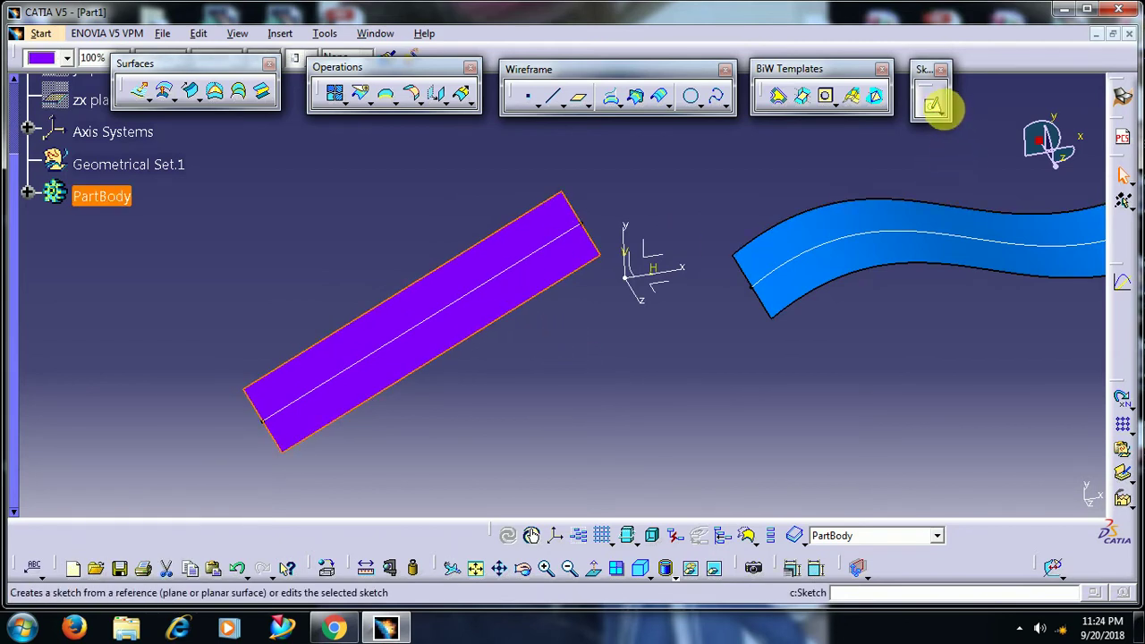
pyautogui.click(928, 106)
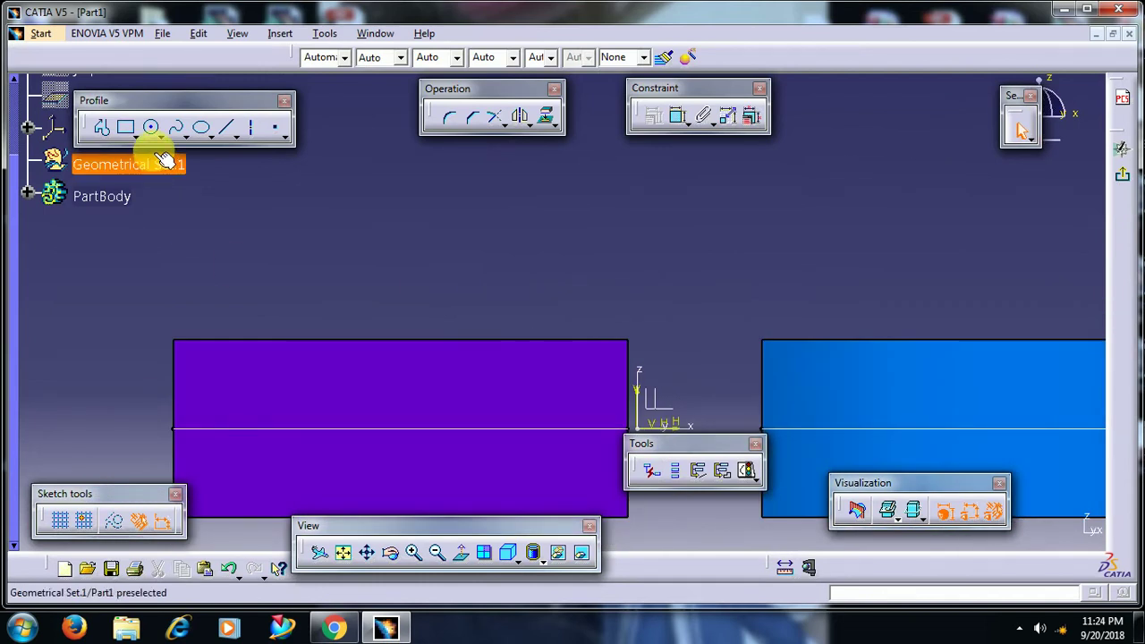
pyautogui.click(153, 129)
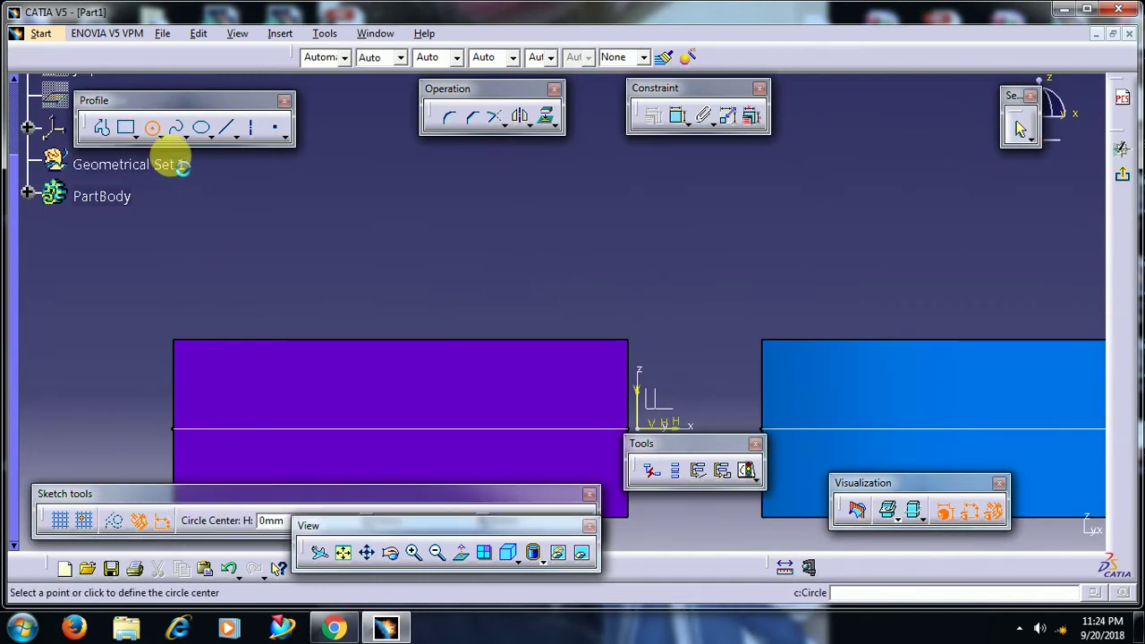
pyautogui.click(293, 430)
pyautogui.click(308, 380)
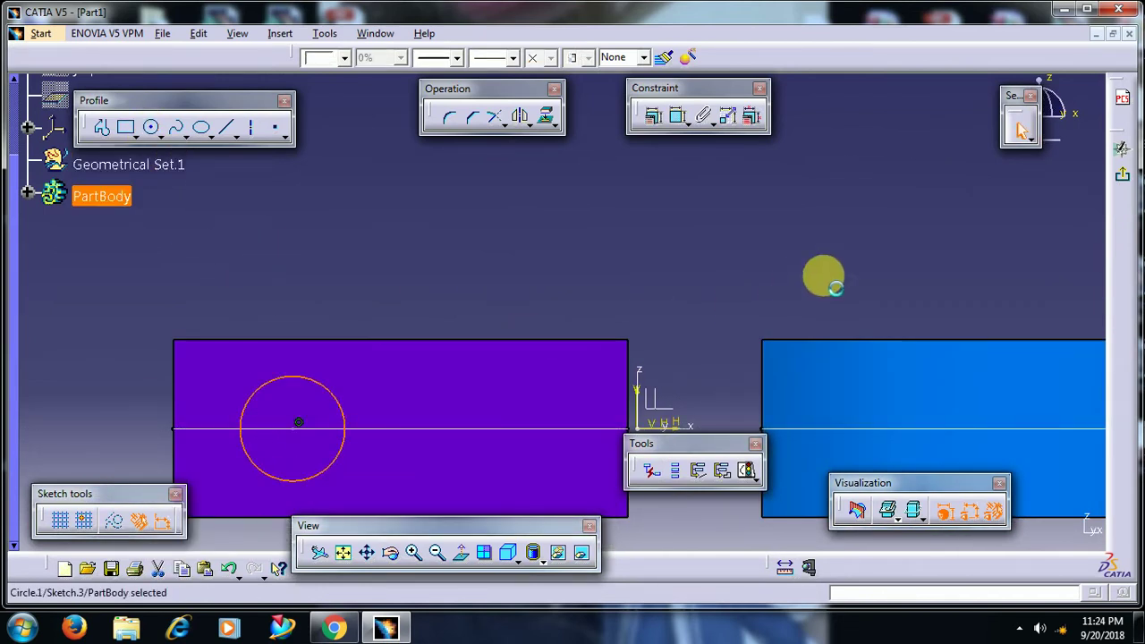
pyautogui.click(1120, 176)
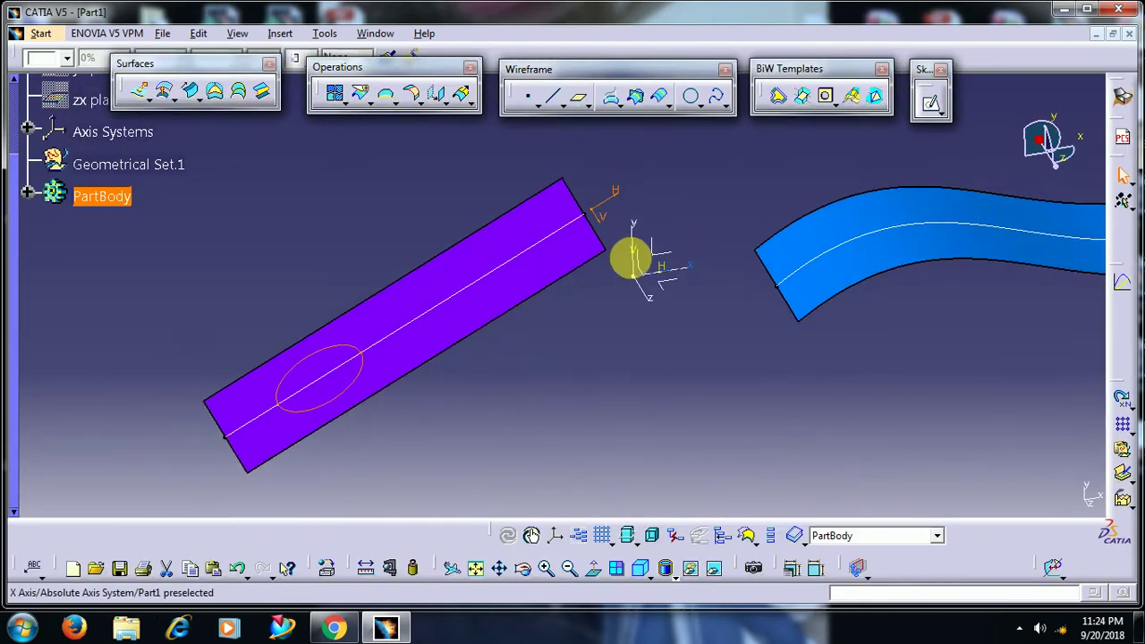
# - Split Extrude.1 with Sketch.3 to cut a round hole in the purple surface
pyautogui.click(359, 94)
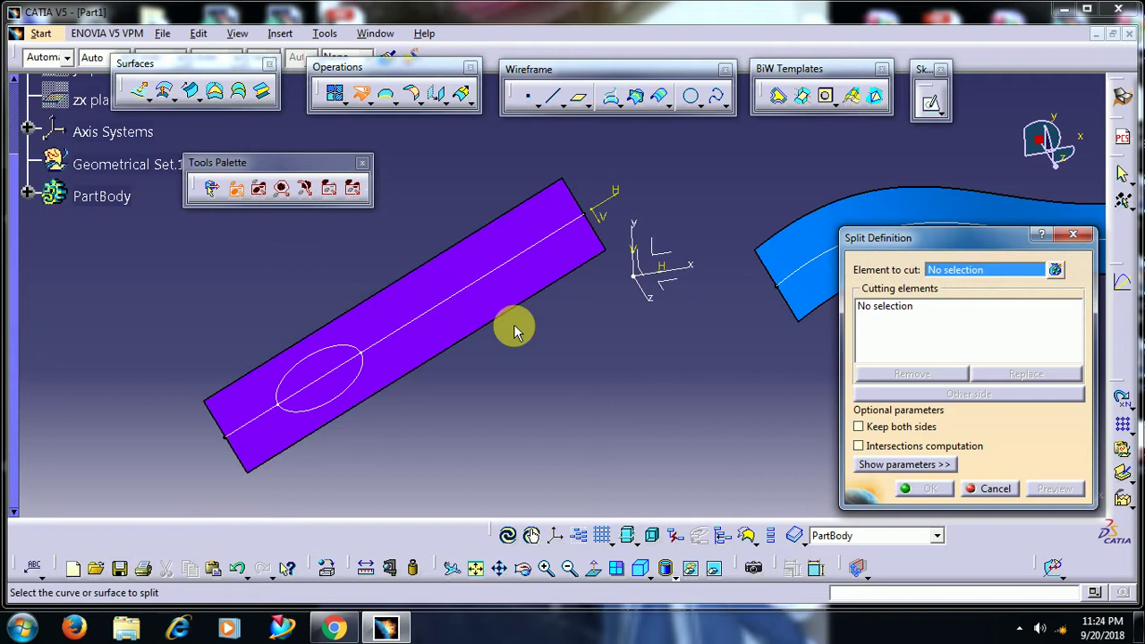
pyautogui.click(423, 336)
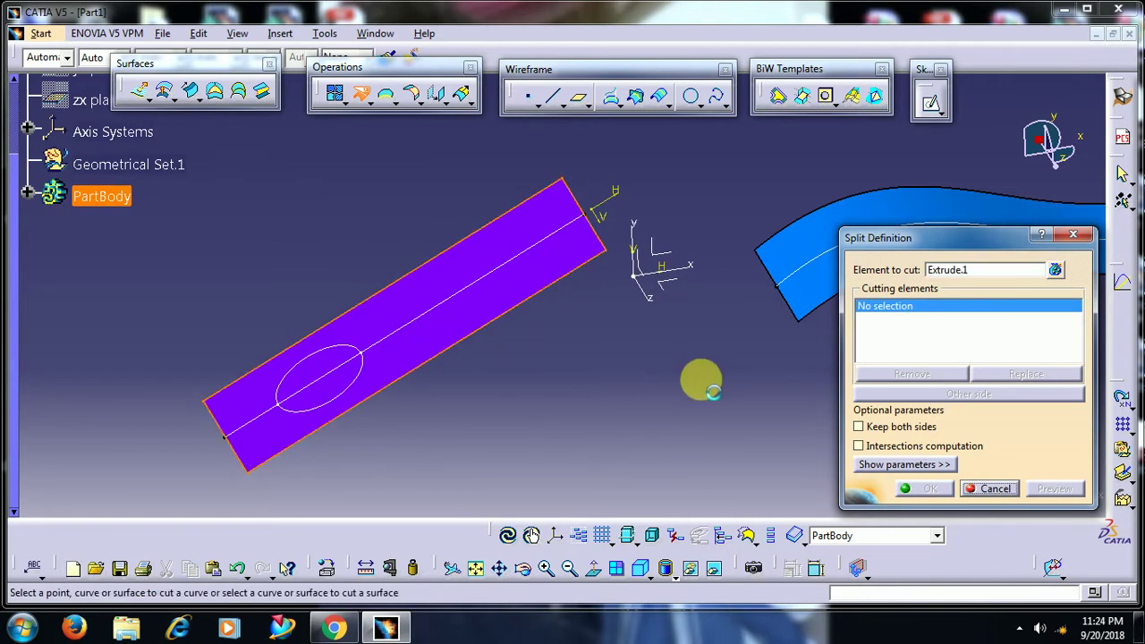
pyautogui.click(362, 369)
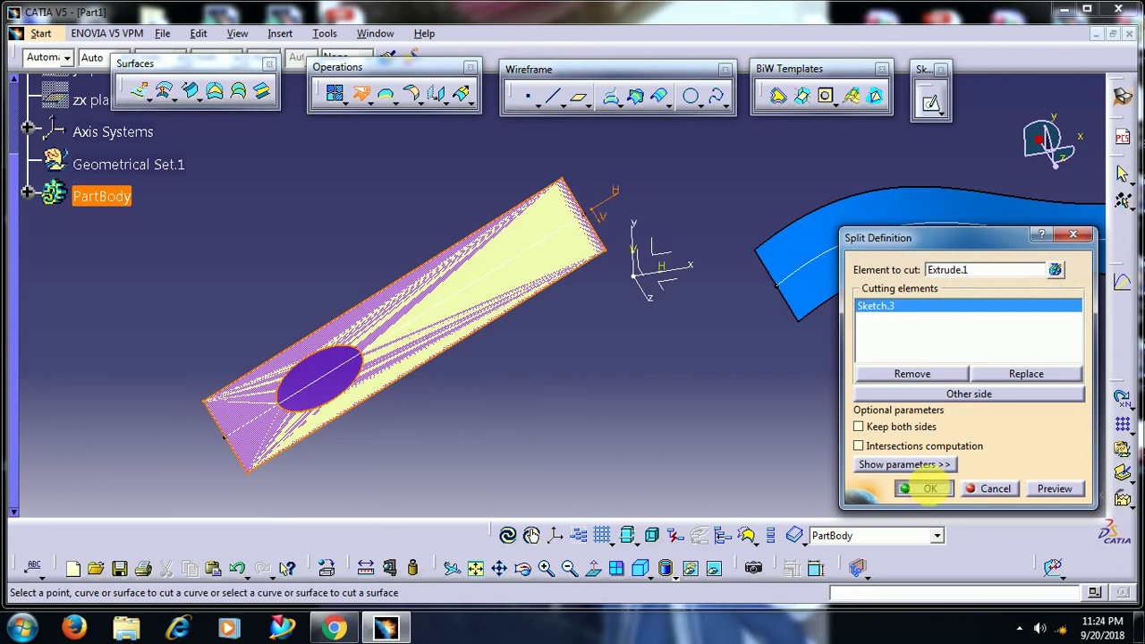
pyautogui.click(930, 489)
pyautogui.moveTo(631, 385)
pyautogui.mouseDown(button='middle')
pyautogui.moveTo(596, 450)
pyautogui.moveTo(596, 430)
pyautogui.moveTo(408, 322)
pyautogui.mouseUp(button='middle')
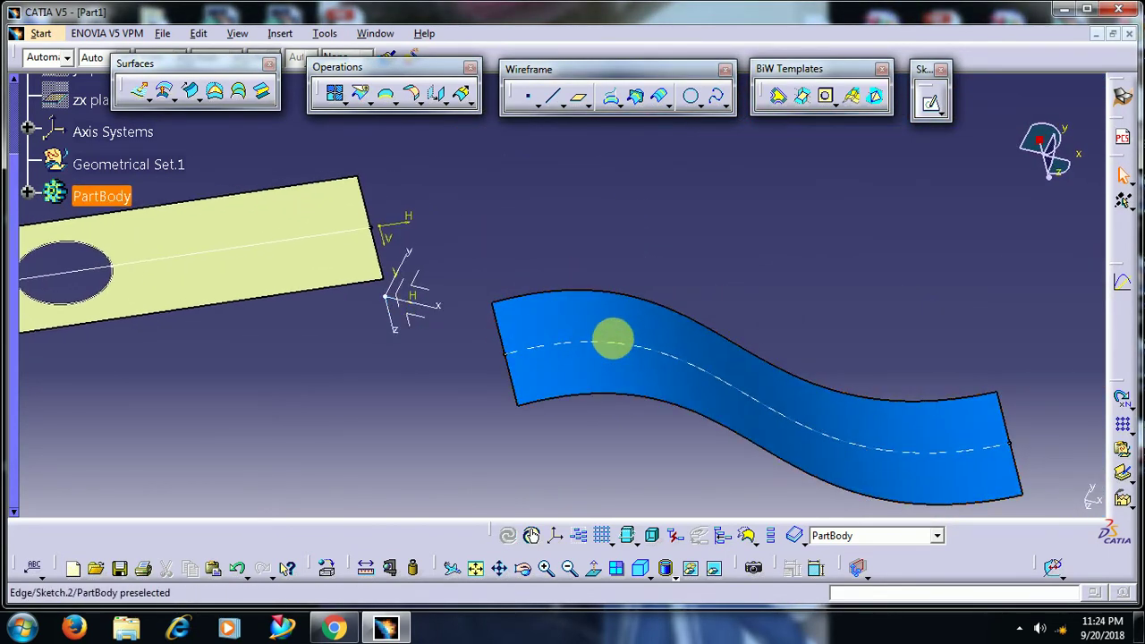
pyautogui.moveTo(613, 338)
pyautogui.mouseDown(button='middle')
pyautogui.moveTo(609, 365)
pyautogui.moveTo(524, 364)
pyautogui.mouseUp(button='middle')
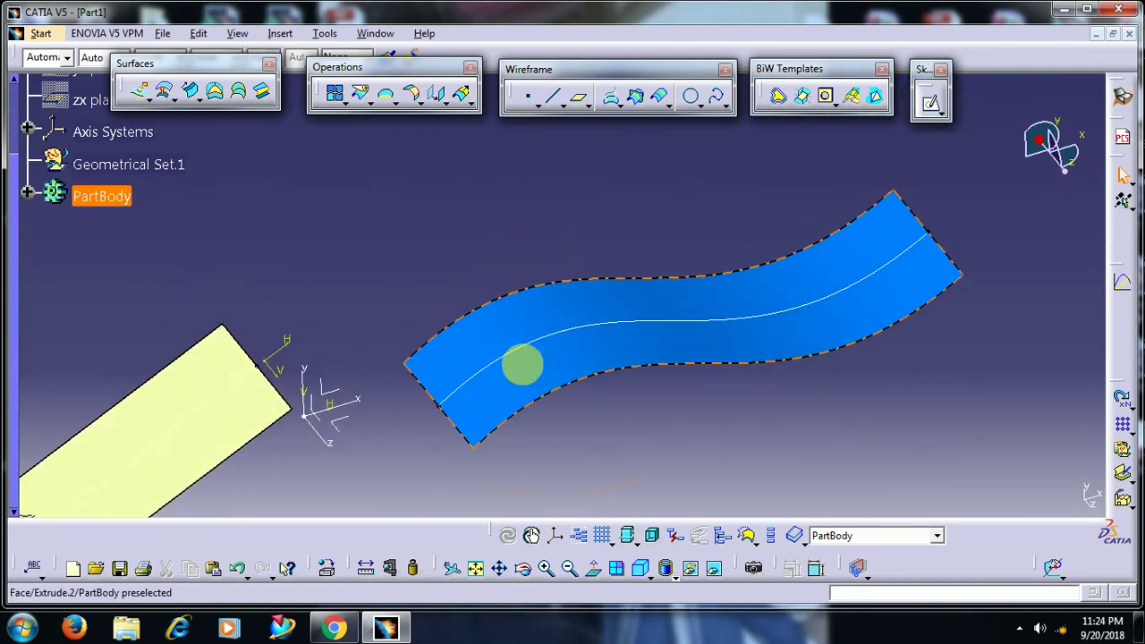
pyautogui.click(638, 337)
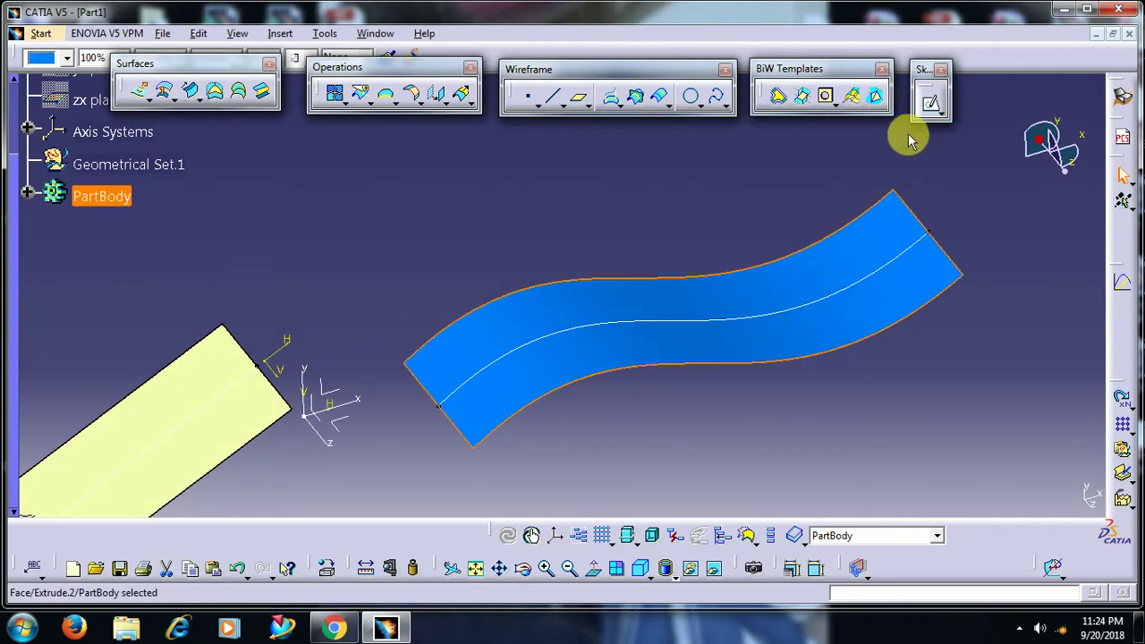
pyautogui.click(930, 102)
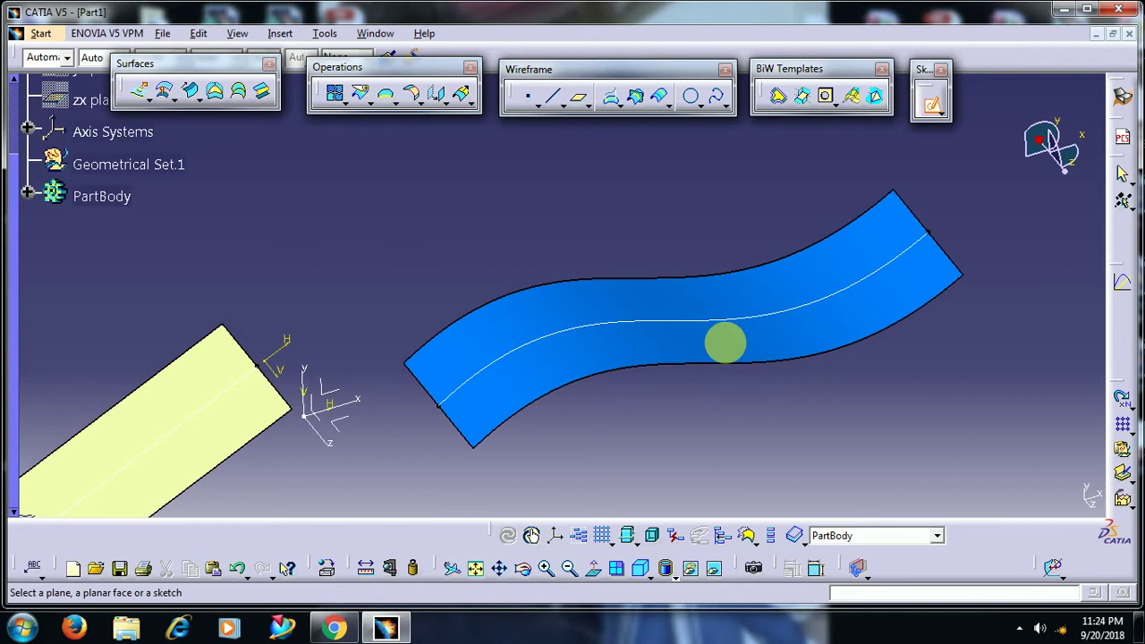
pyautogui.click(930, 104)
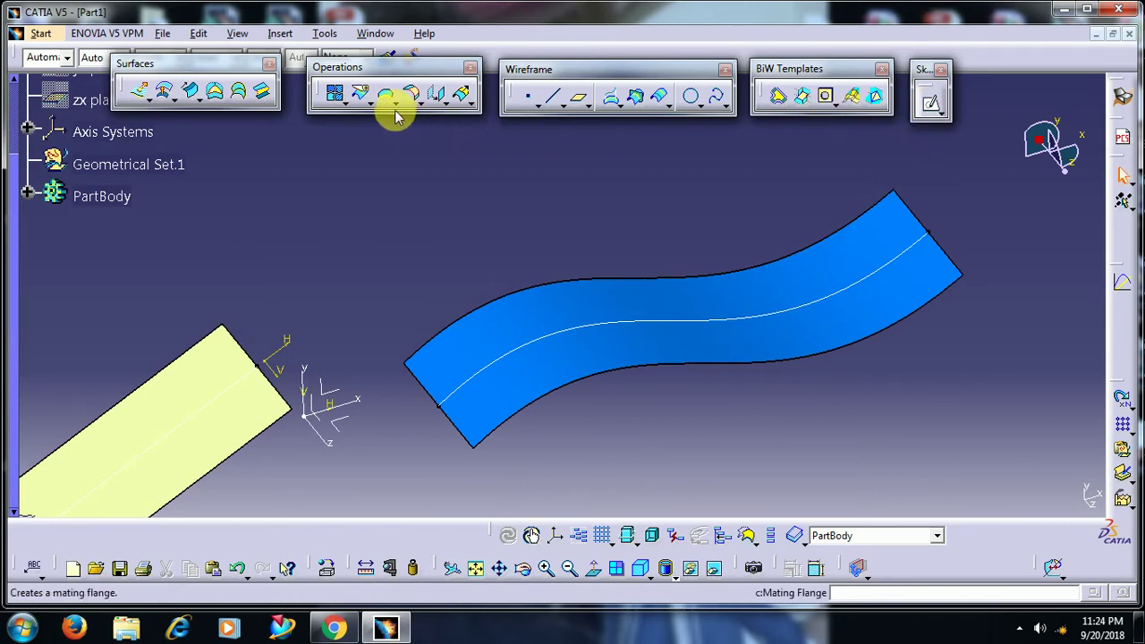
pyautogui.moveTo(664, 307); pyautogui.dragTo(742, 268, button='middle')
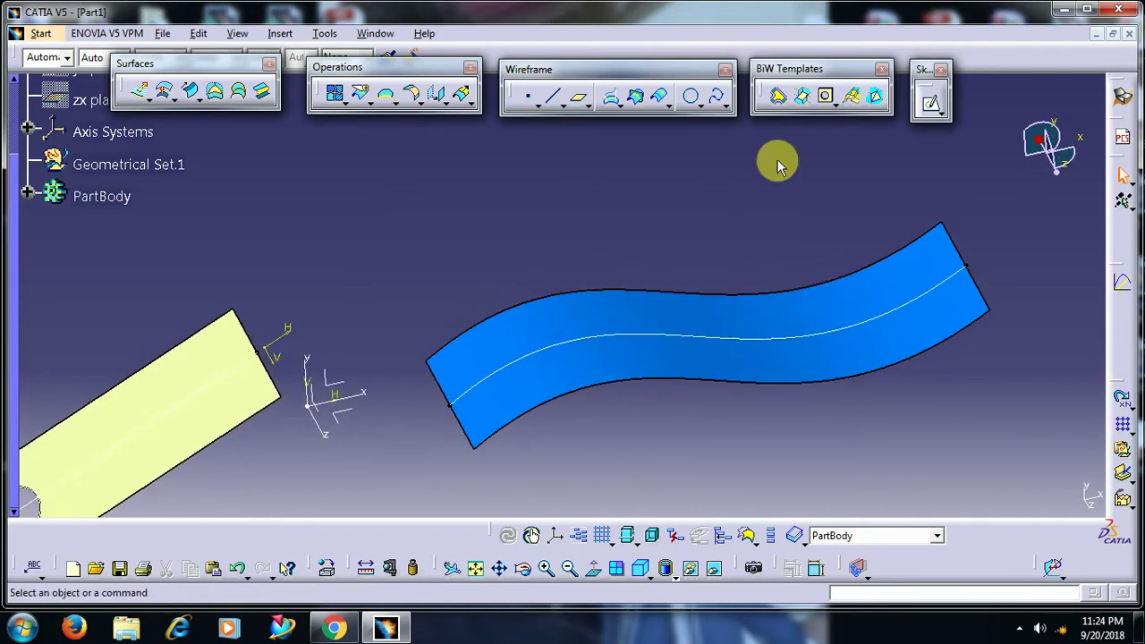
# - Start a BiW hole with a new centre point on the blue surface's centre curve
pyautogui.click(827, 99)
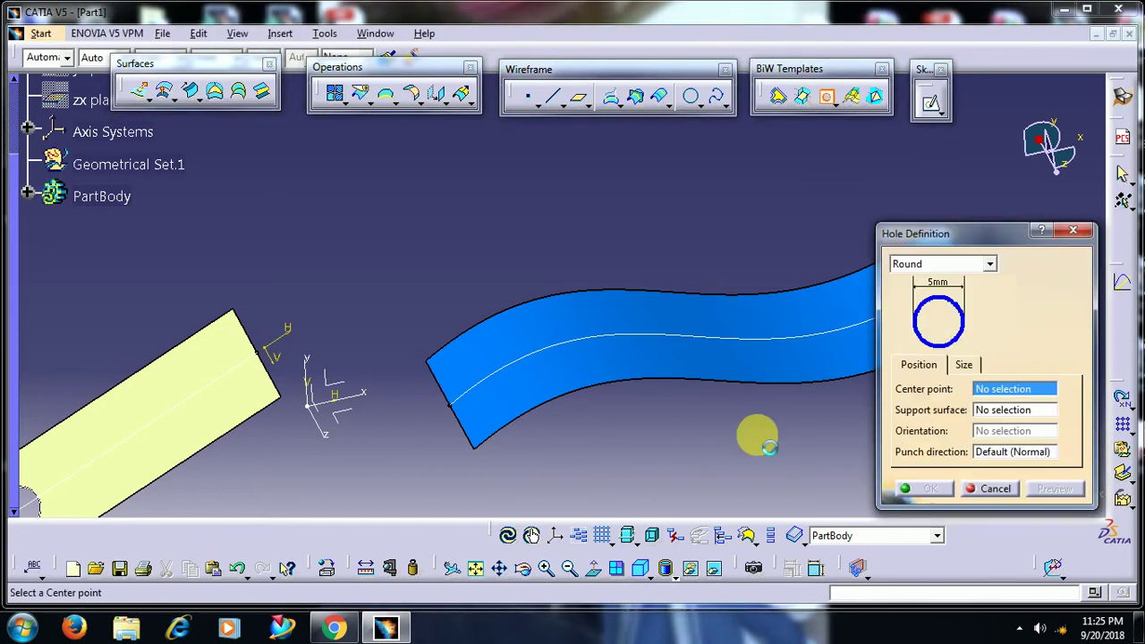
pyautogui.moveTo(756, 435); pyautogui.dragTo(598, 446, button='middle')
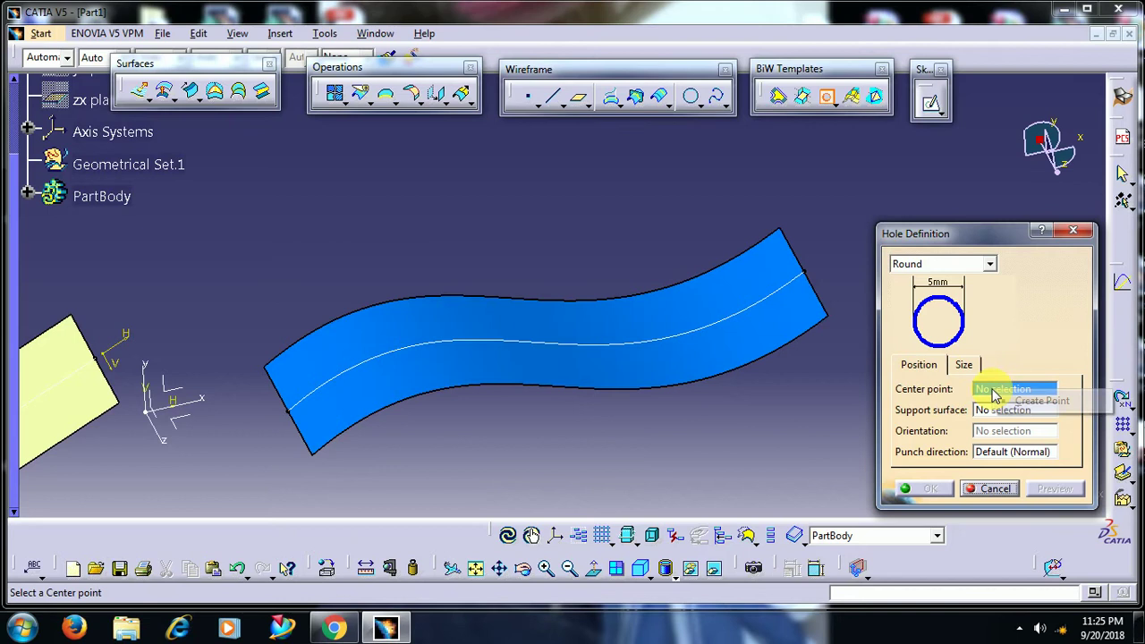
pyautogui.rightClick(996, 394)
pyautogui.click(1027, 404)
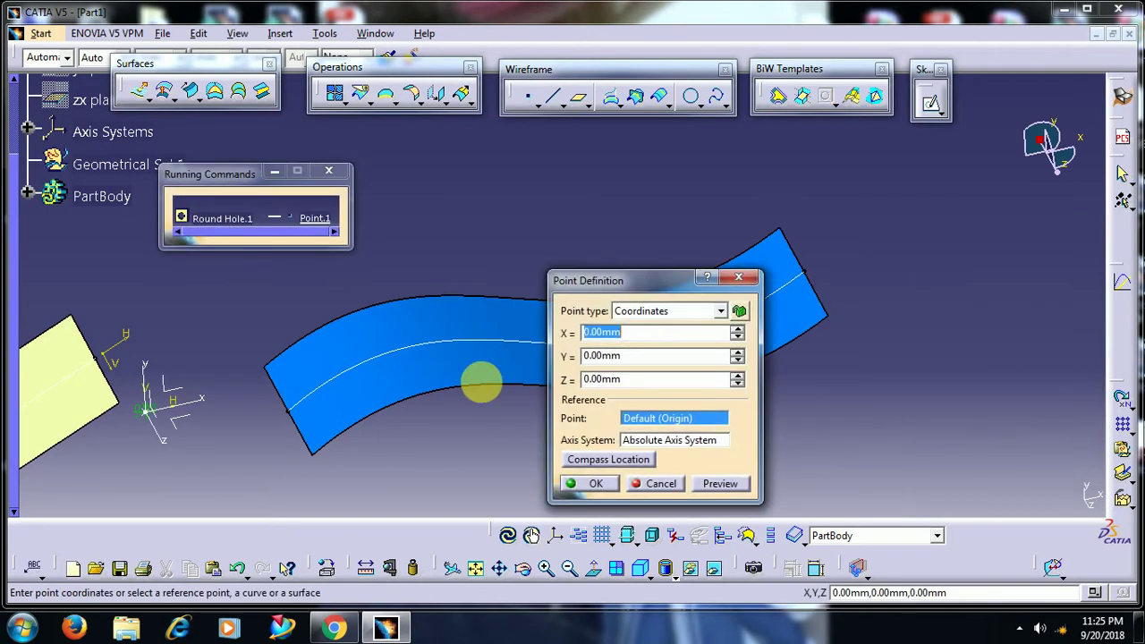
pyautogui.click(420, 357)
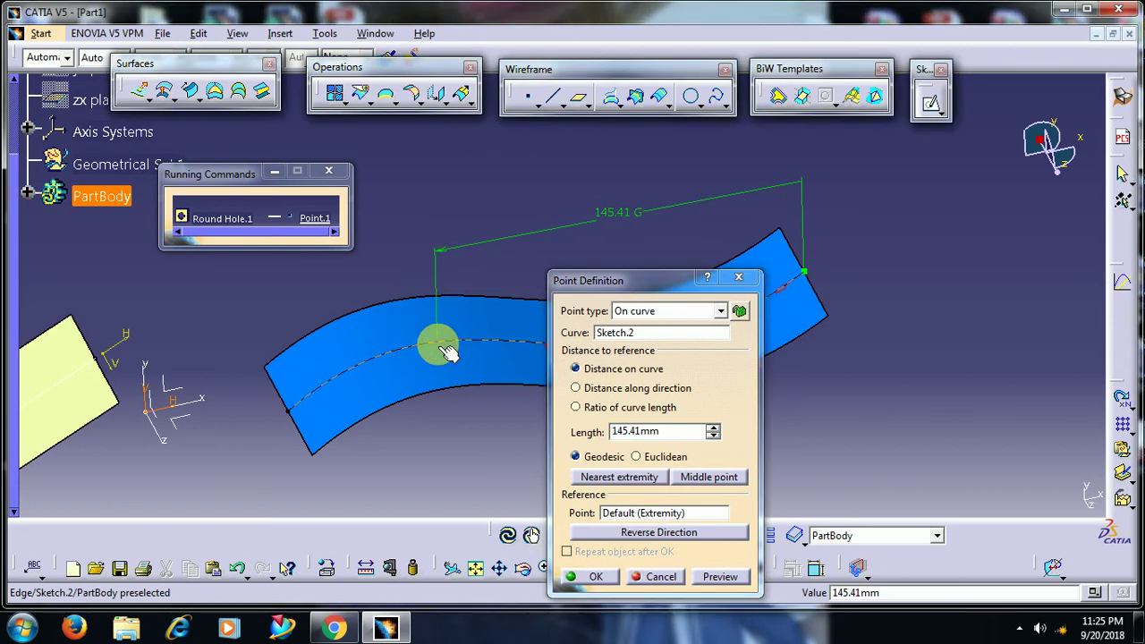
pyautogui.click(604, 578)
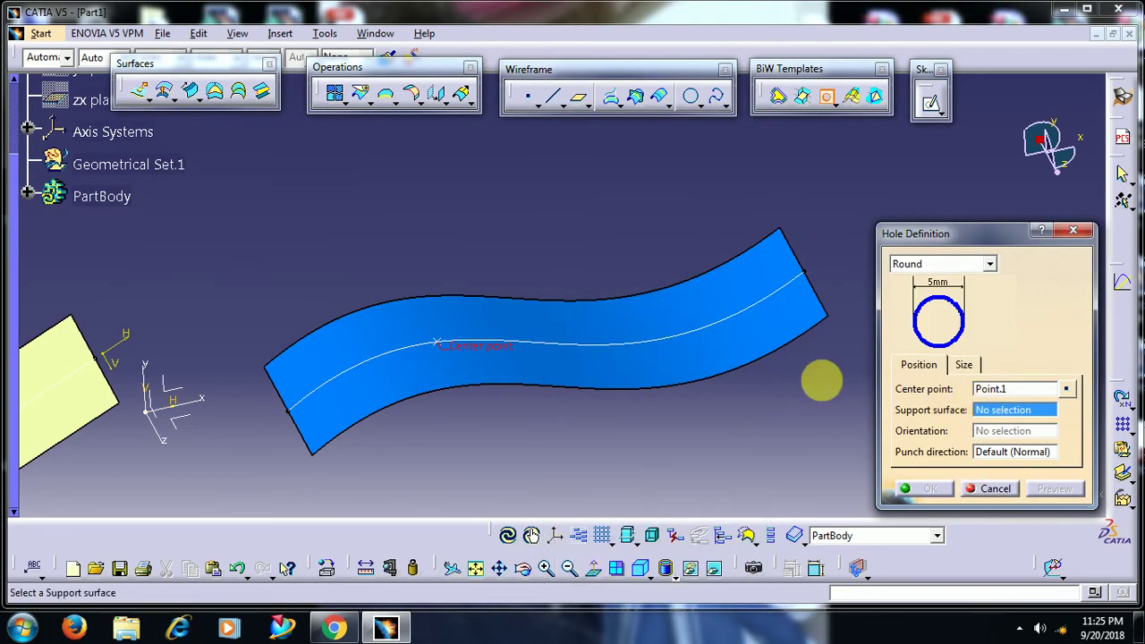
# - Use Extrude.2 as support with a 26 mm diameter to create the round hole
pyautogui.click(449, 374)
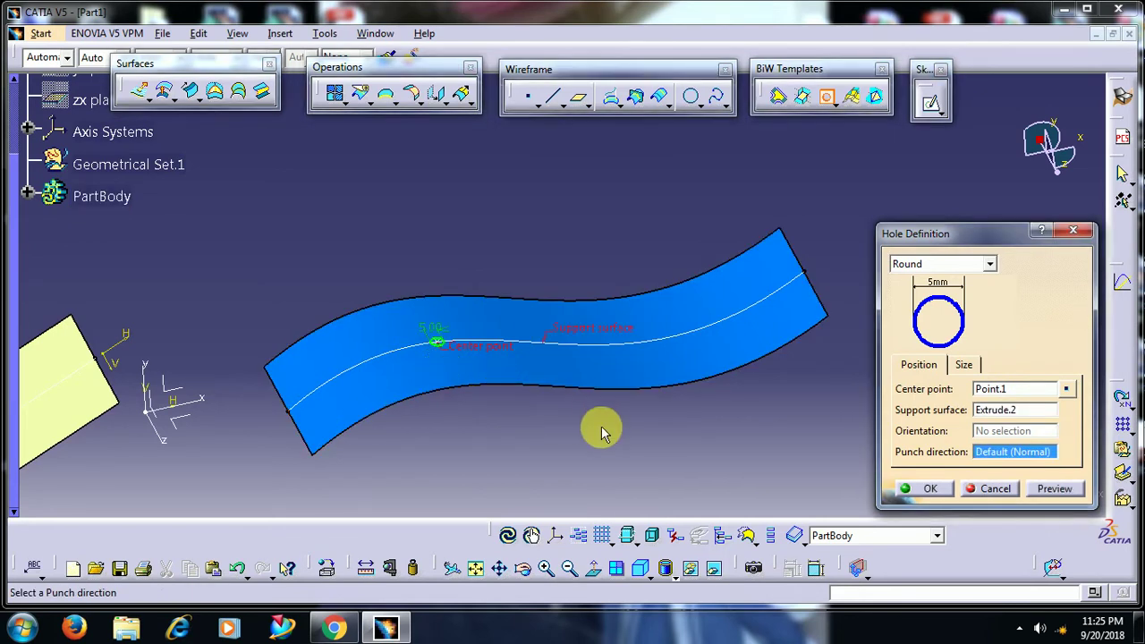
pyautogui.click(964, 368)
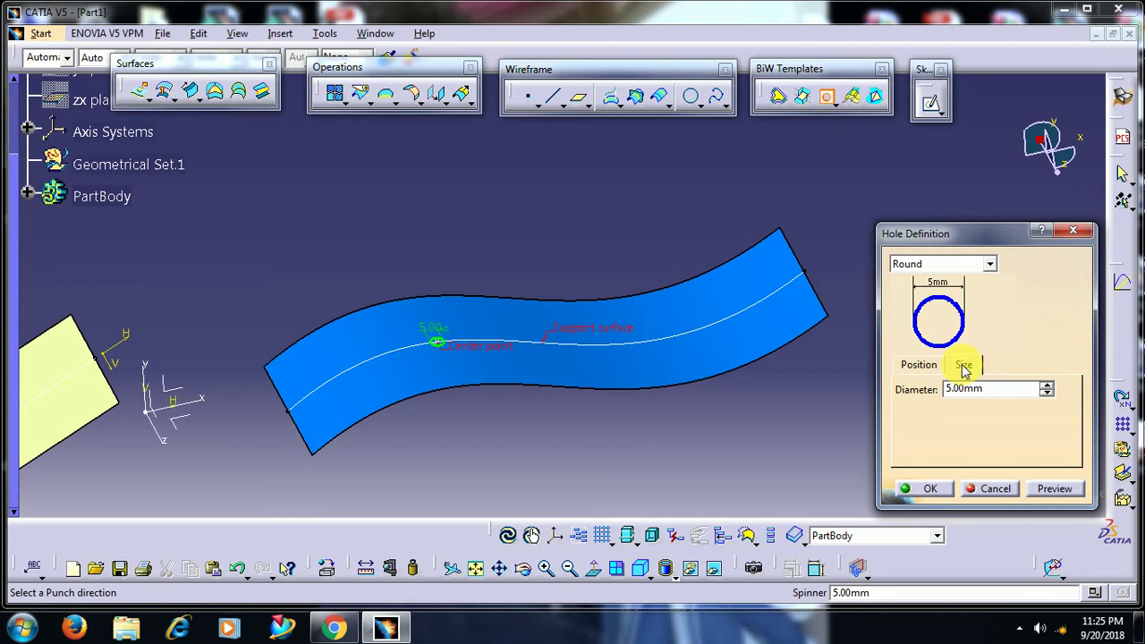
pyautogui.click(1048, 385)
pyautogui.click(1048, 386)
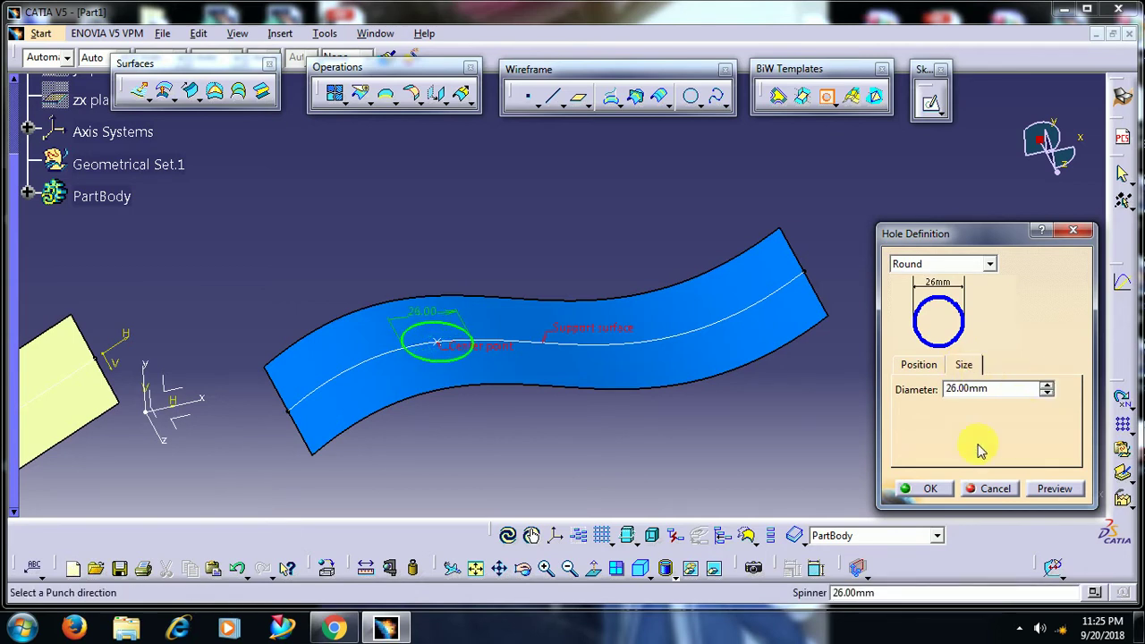
pyautogui.click(931, 490)
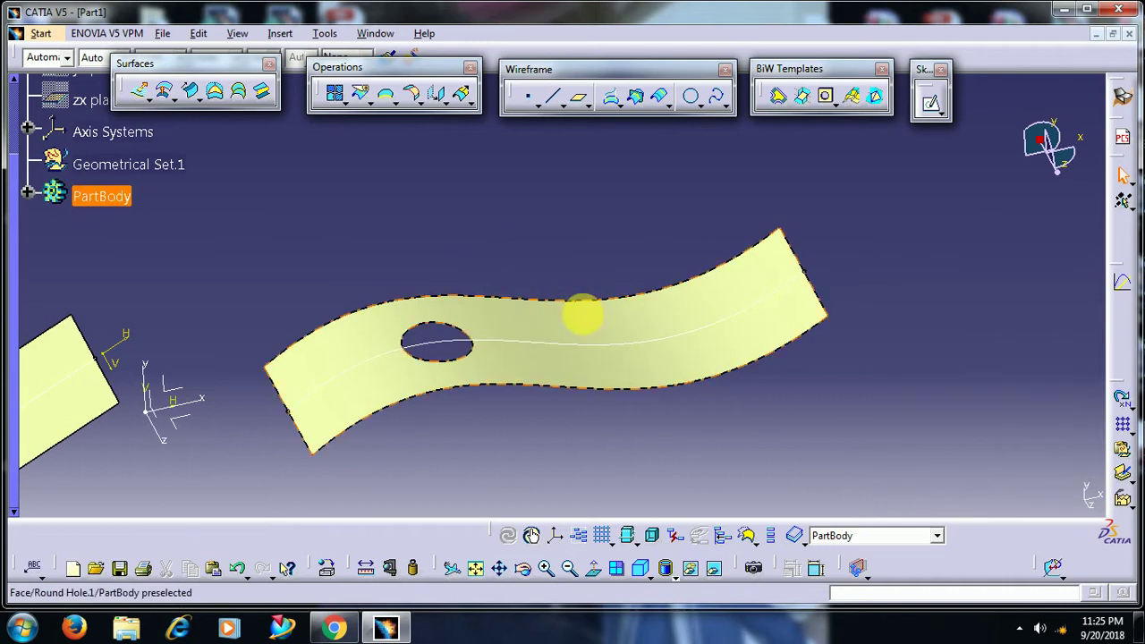
pyautogui.moveTo(582, 316)
pyautogui.mouseDown(button='middle')
pyautogui.moveTo(567, 396)
pyautogui.moveTo(600, 358)
pyautogui.moveTo(660, 355)
pyautogui.mouseUp(button='middle')
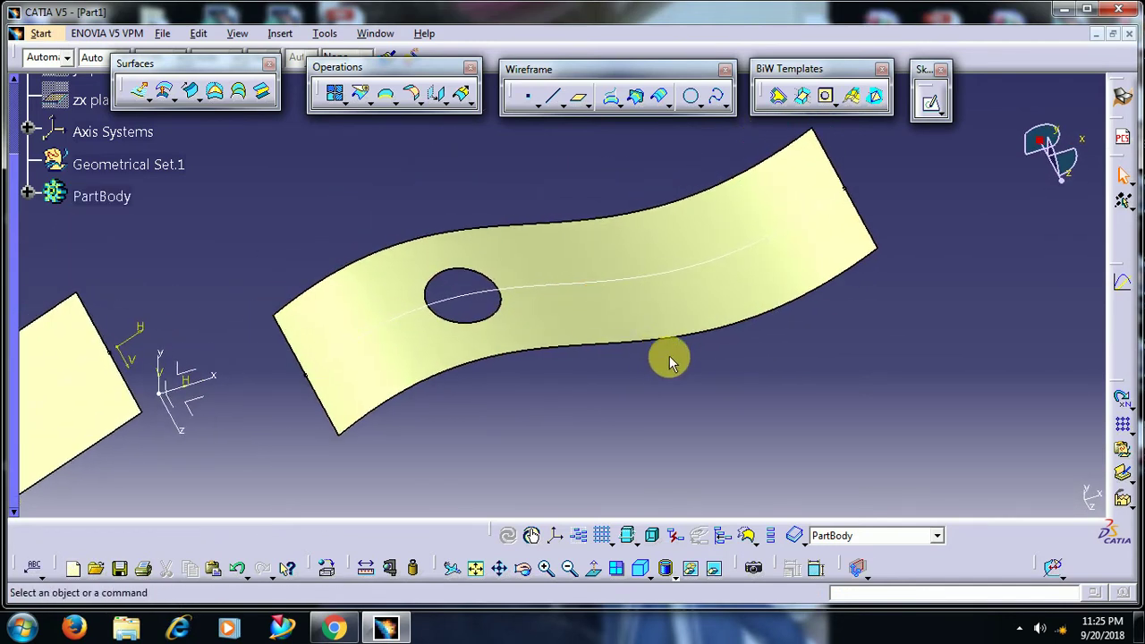
# - Start a Slot hole with a new centre point on the surface right of the round hole
pyautogui.click(827, 98)
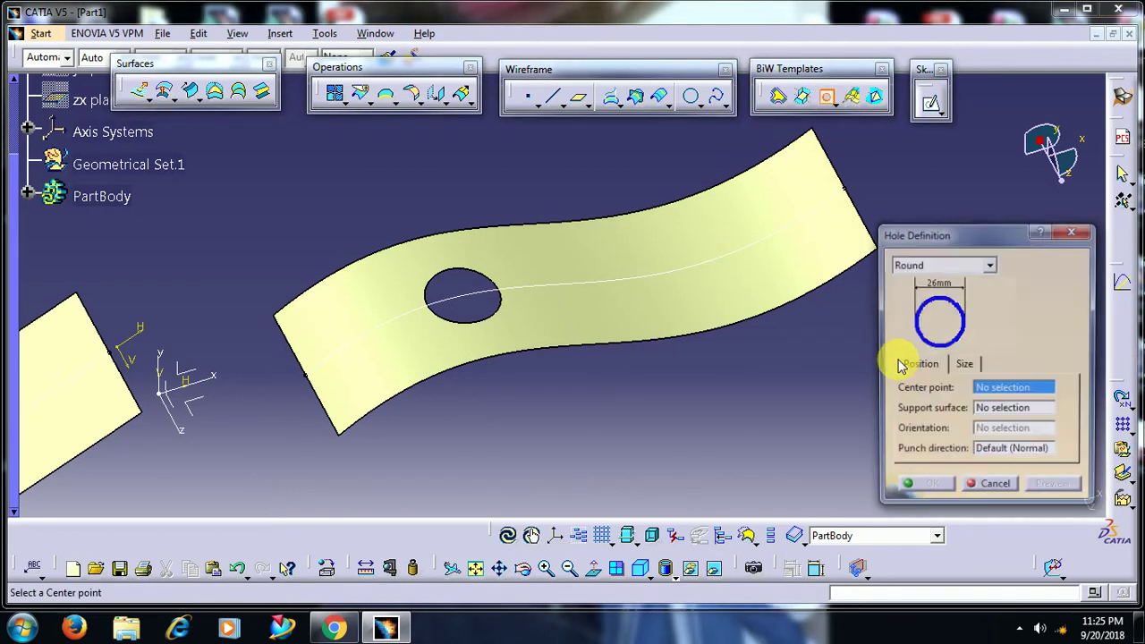
pyautogui.click(953, 264)
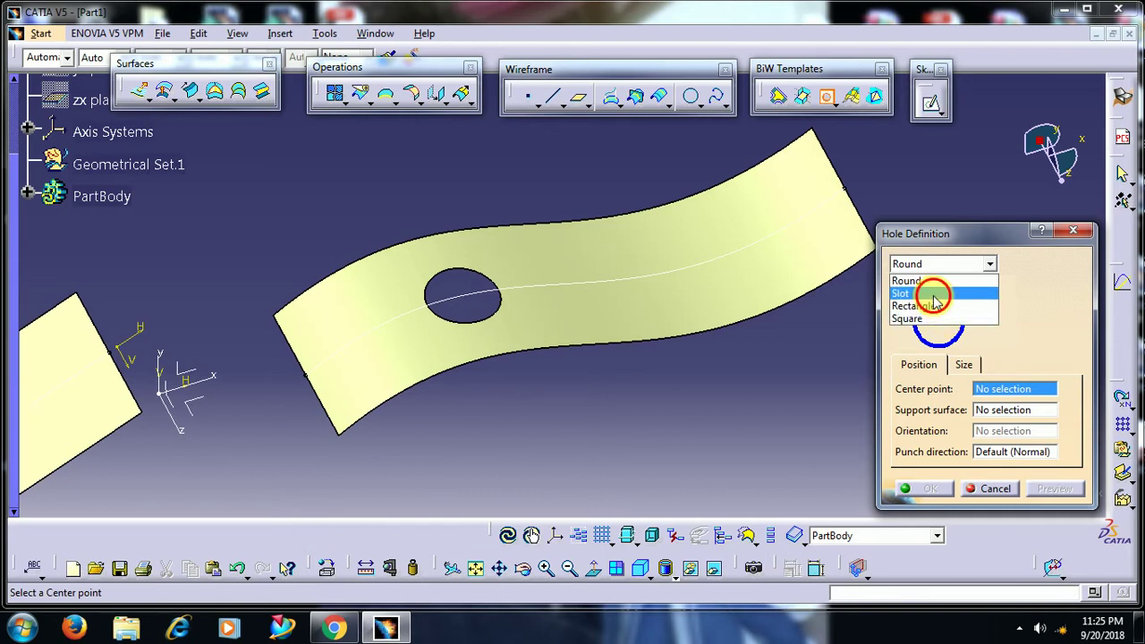
pyautogui.click(934, 297)
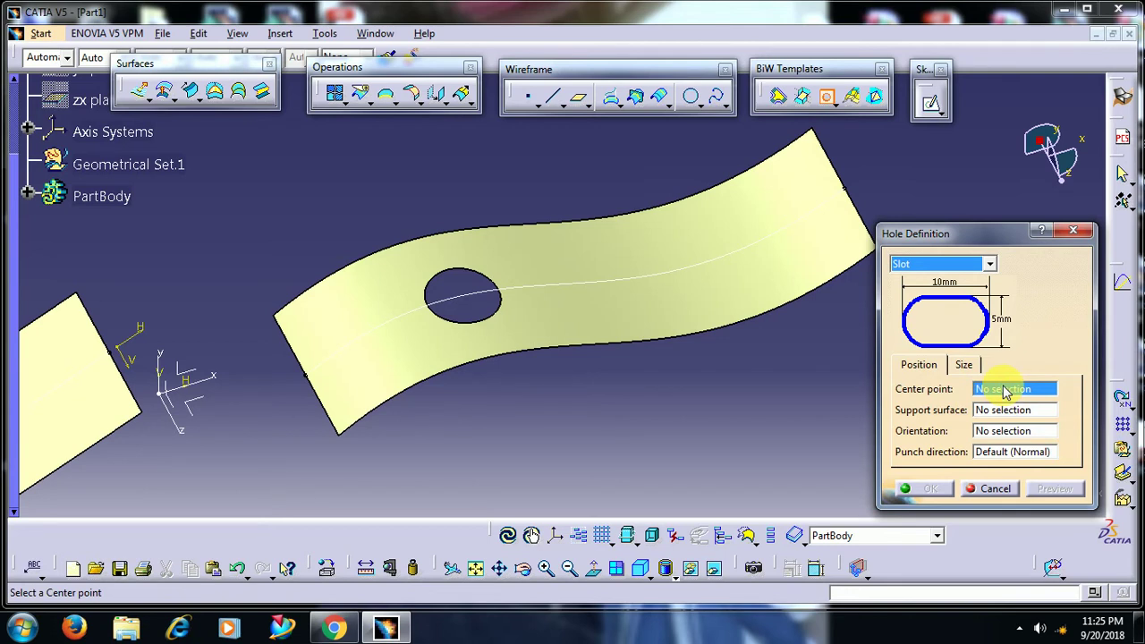
pyautogui.rightClick(1005, 392)
pyautogui.click(1038, 392)
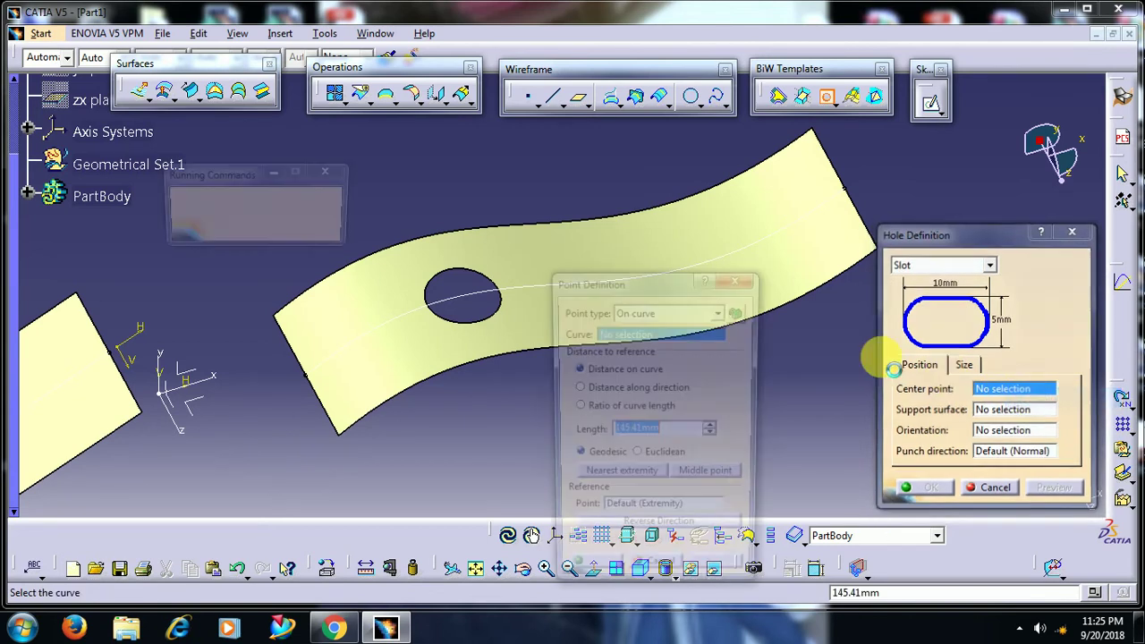
pyautogui.click(696, 242)
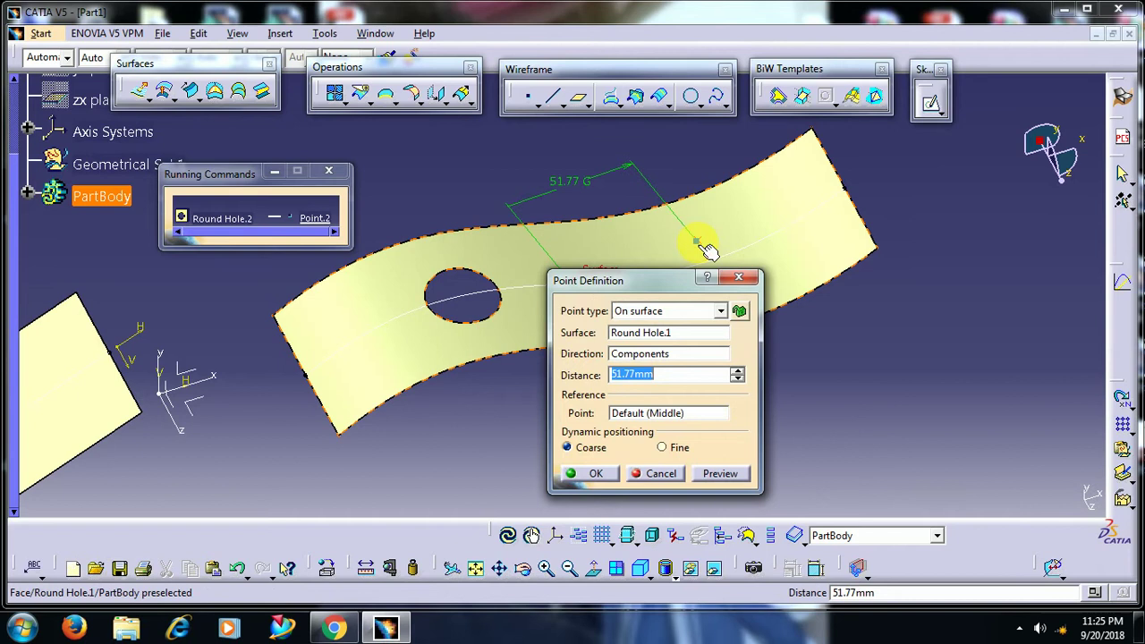
pyautogui.click(593, 473)
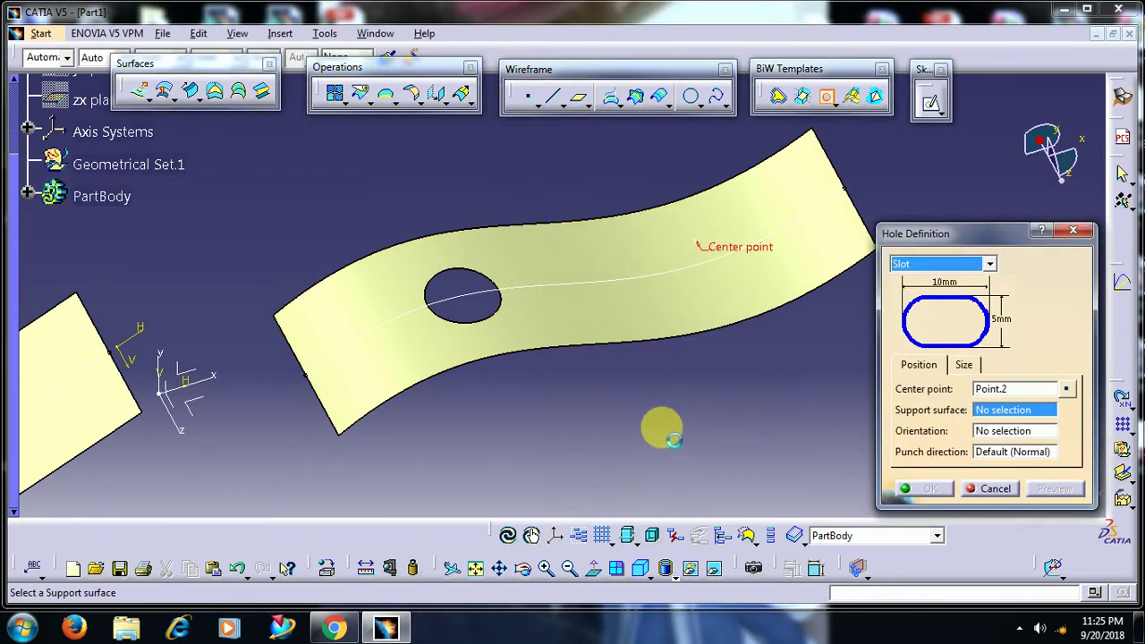
pyautogui.moveTo(710, 408)
pyautogui.mouseDown(button='middle')
pyautogui.moveTo(667, 447)
pyautogui.moveTo(639, 366)
pyautogui.moveTo(711, 418)
pyautogui.mouseUp(button='middle')
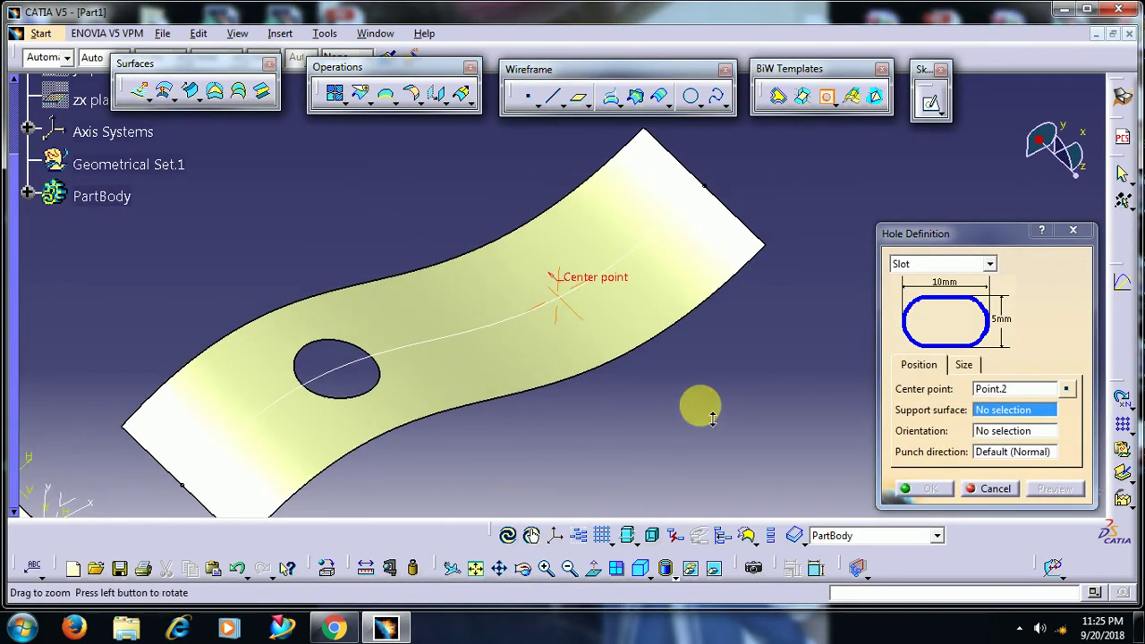
# - Use Round Hole.1 as support and size the slot 27 mm long, 12 mm wide
pyautogui.click(598, 357)
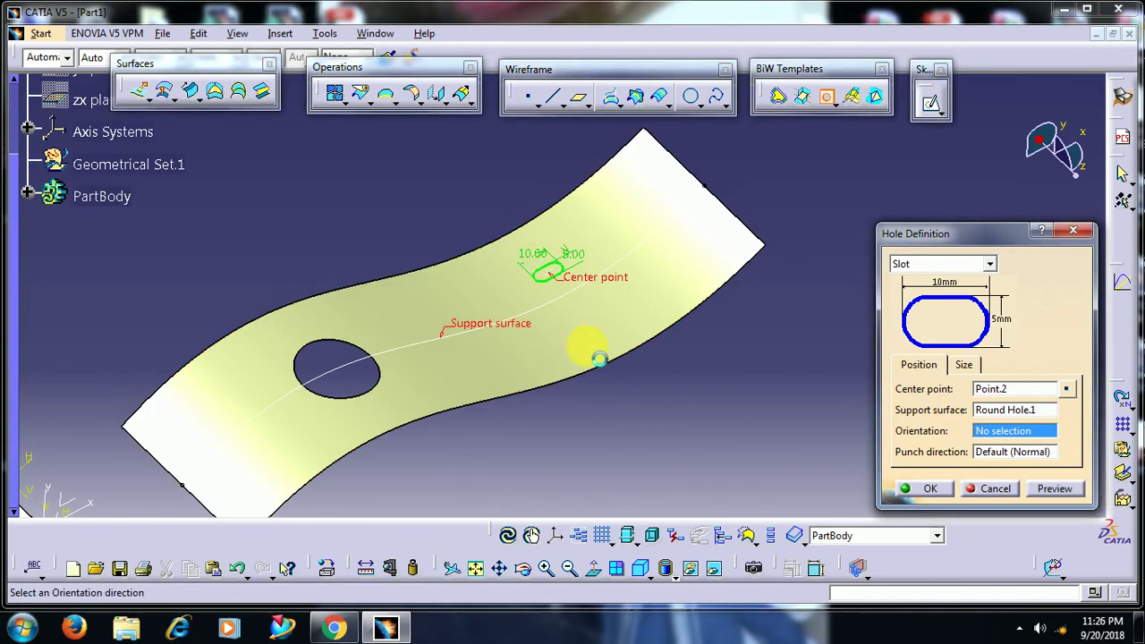
pyautogui.moveTo(598, 357)
pyautogui.mouseDown(button='middle')
pyautogui.moveTo(605, 390)
pyautogui.moveTo(588, 401)
pyautogui.moveTo(585, 381)
pyautogui.mouseUp(button='middle')
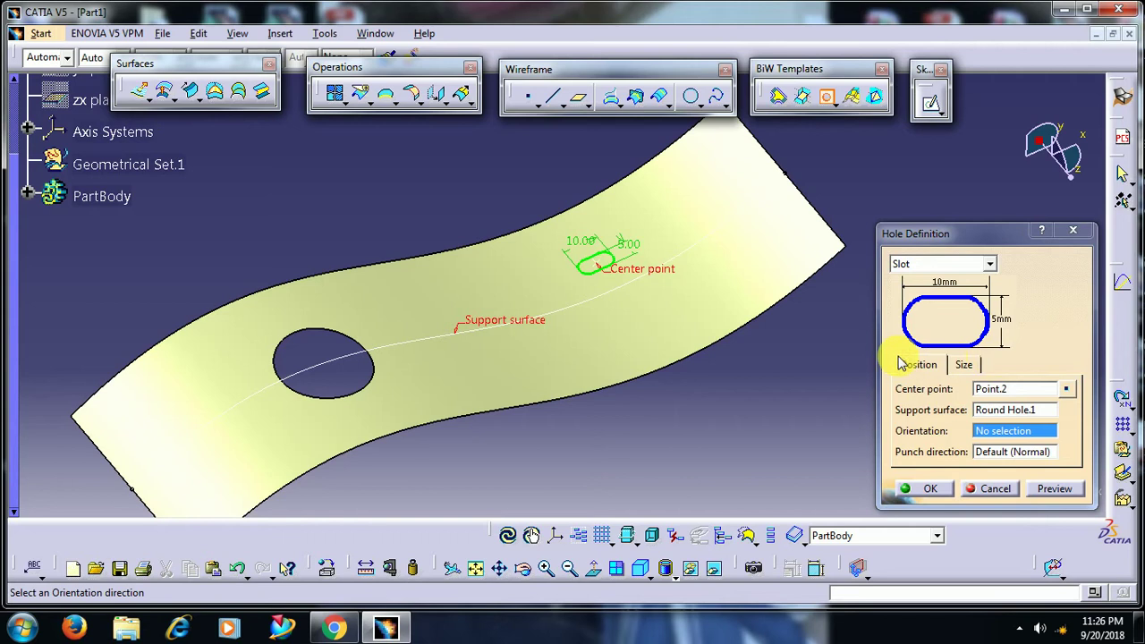
pyautogui.click(966, 366)
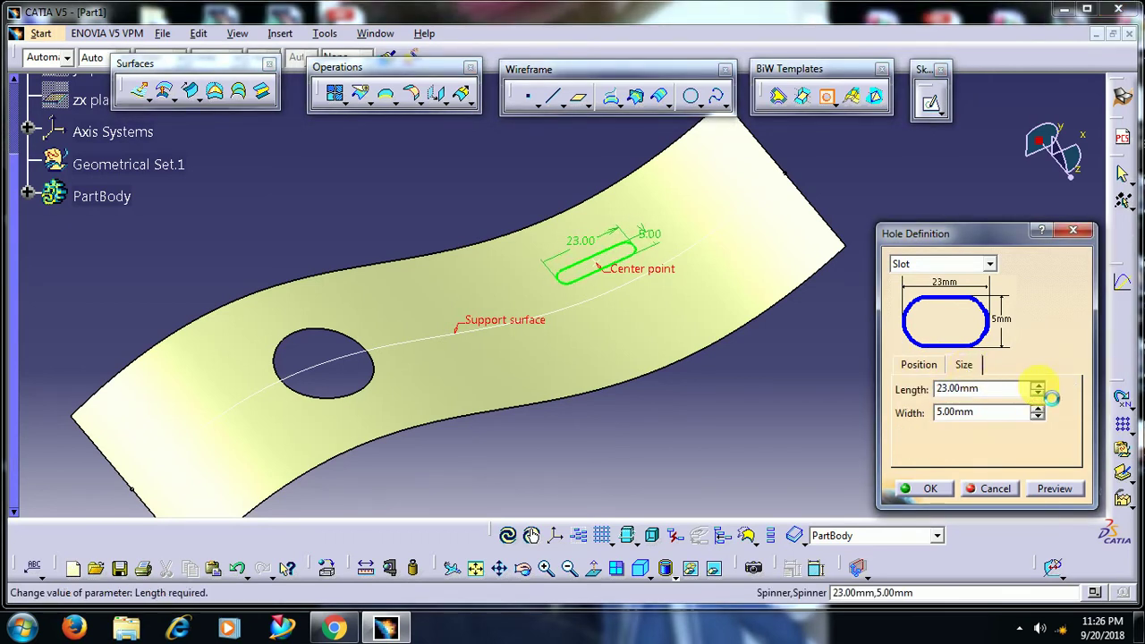
pyautogui.moveTo(1042, 410); pyautogui.dragTo(1040, 417)
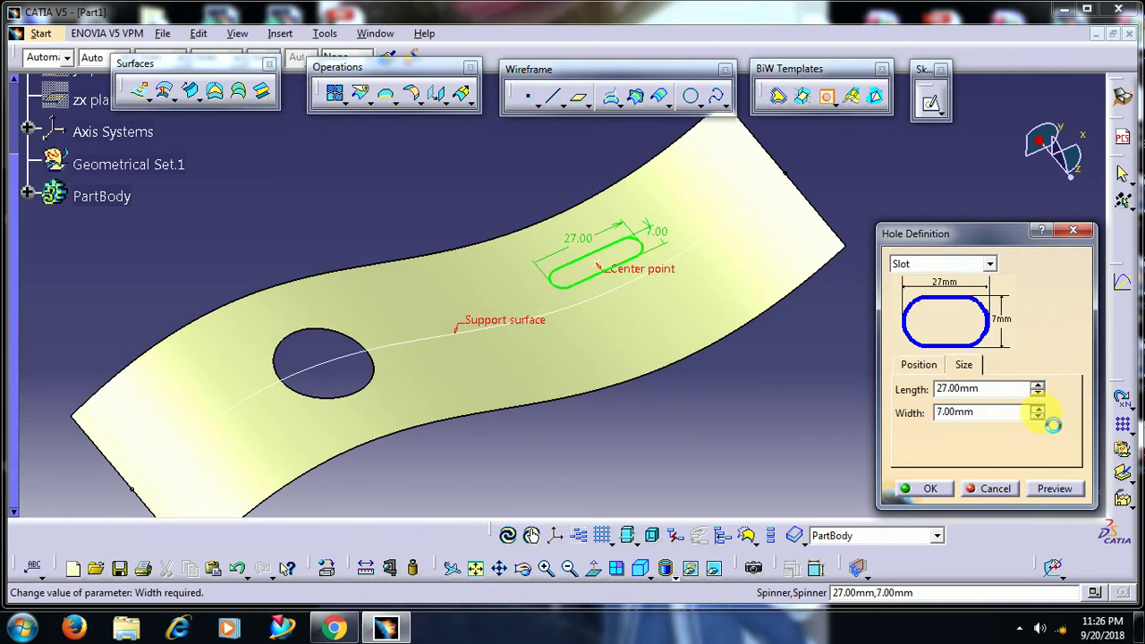
pyautogui.click(930, 488)
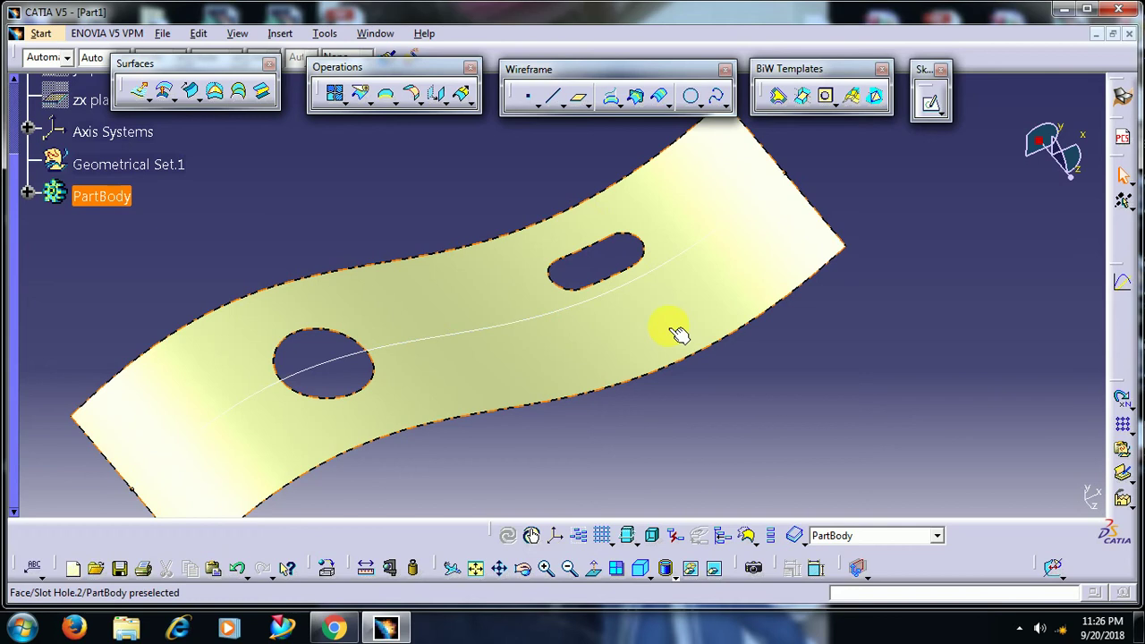
# - Edit the slot hole and set its orientation to the Z Component
pyautogui.doubleClick(626, 277)
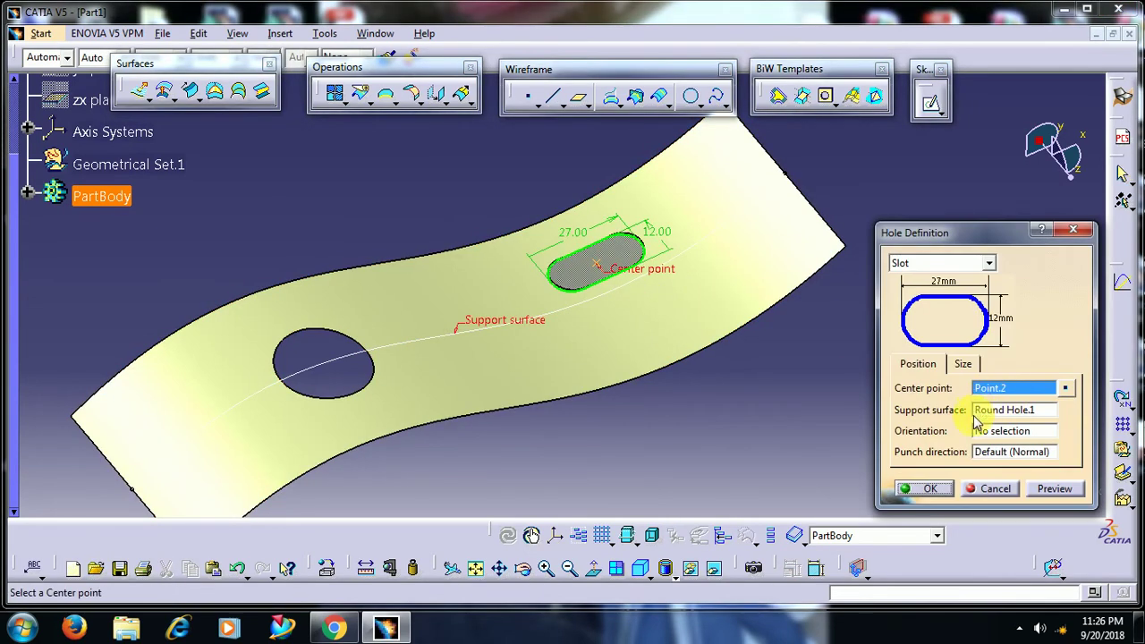
pyautogui.click(979, 431)
pyautogui.rightClick(981, 431)
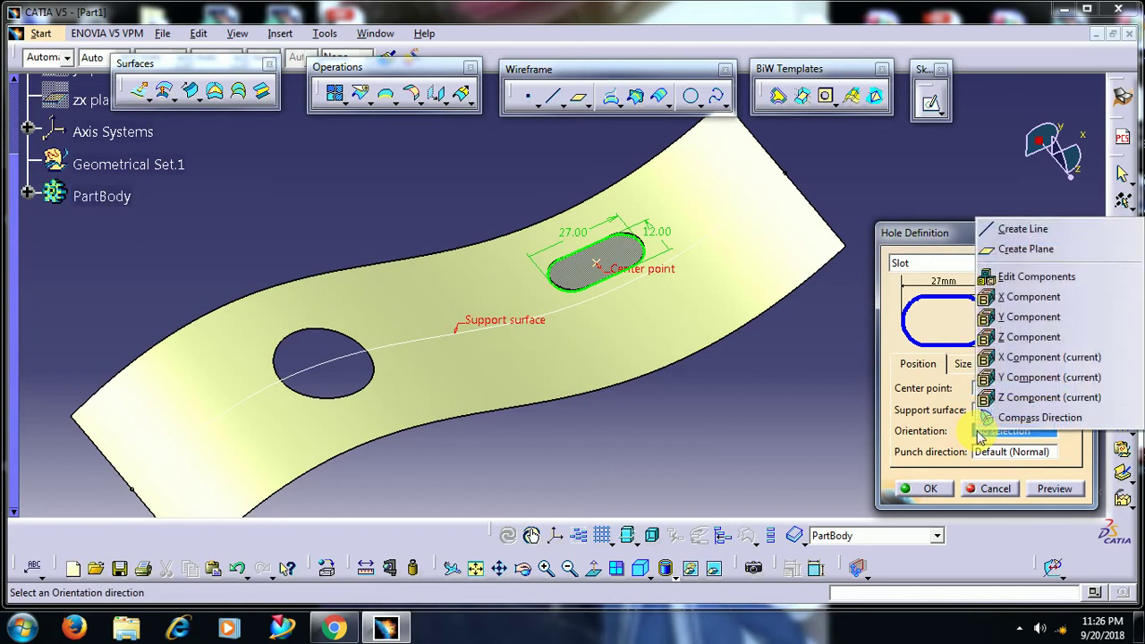
pyautogui.click(1020, 337)
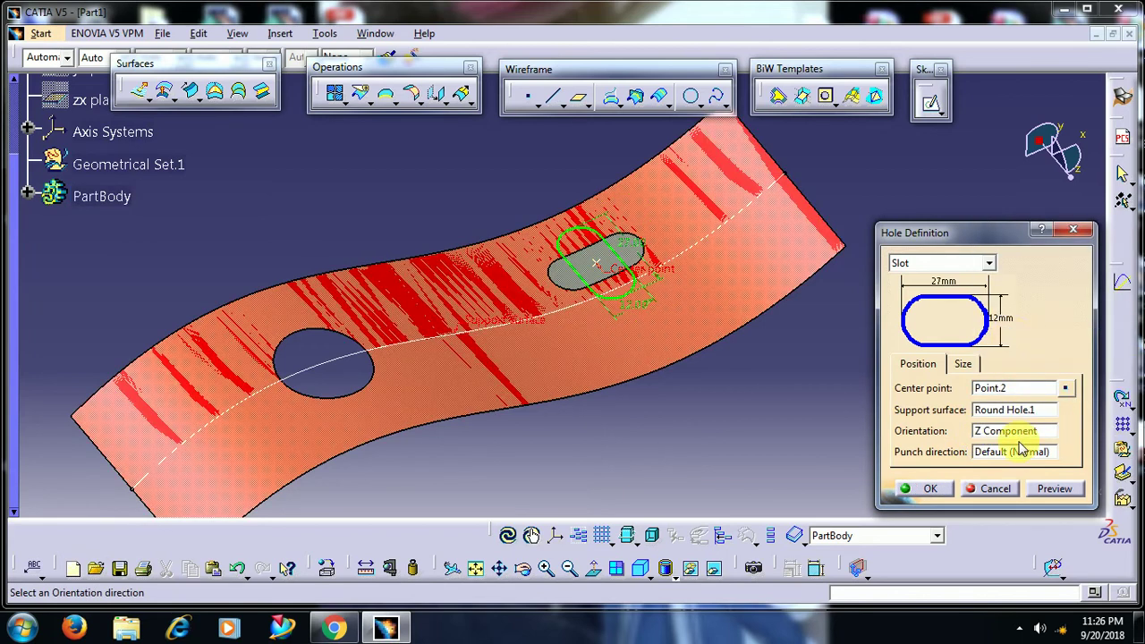
pyautogui.click(930, 488)
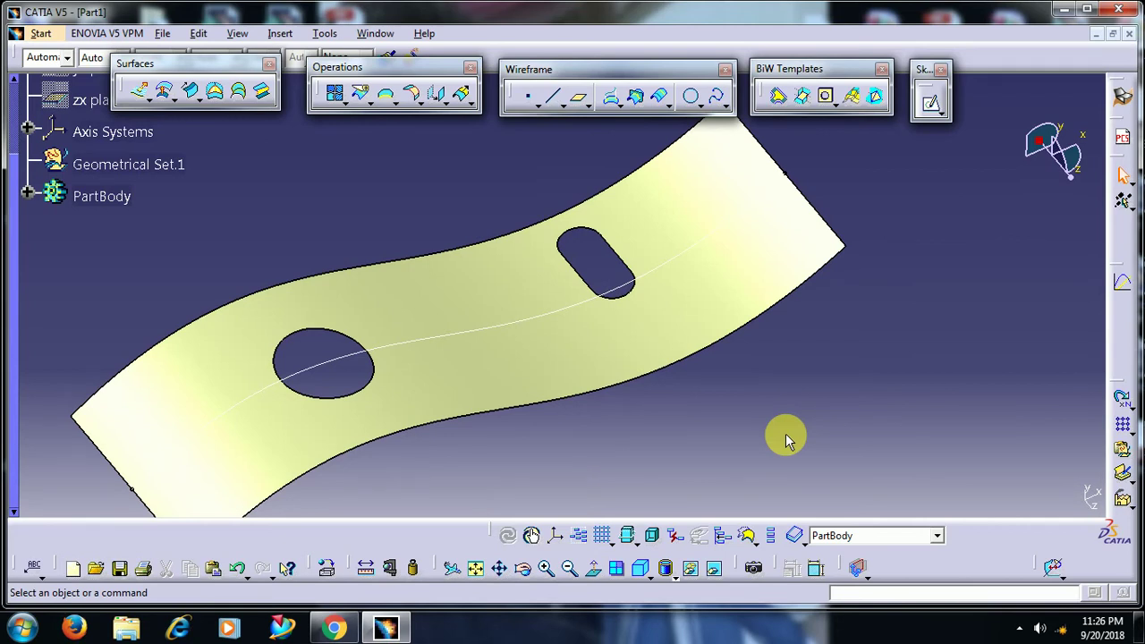
# - Start a Rectangle hole with a new centre point on the curved surface
pyautogui.click(828, 100)
pyautogui.click(940, 264)
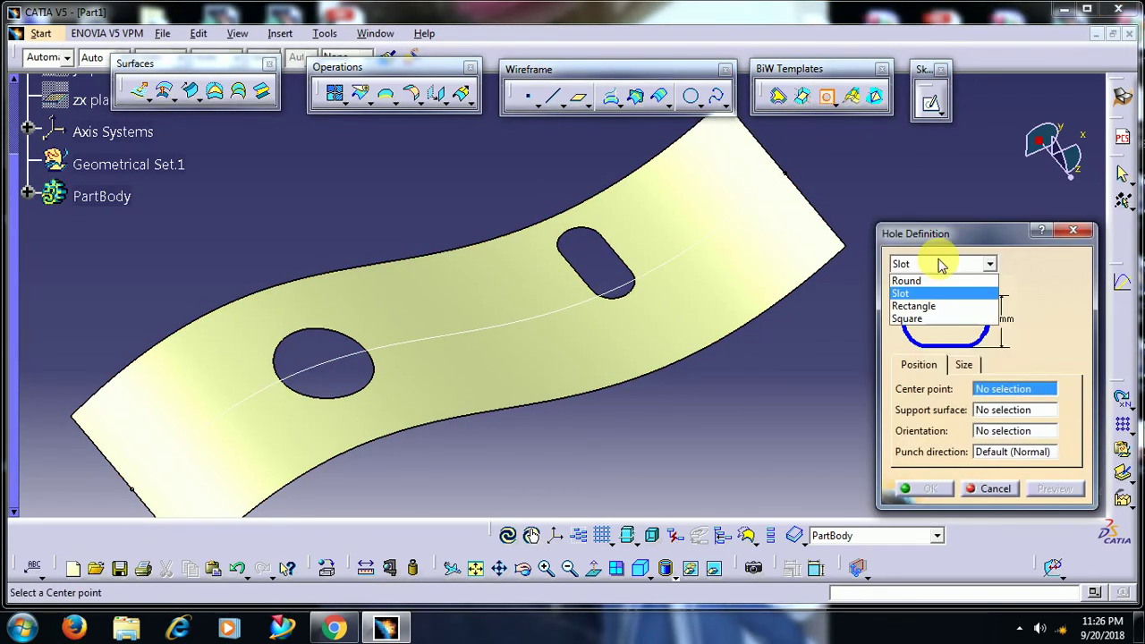
pyautogui.click(934, 306)
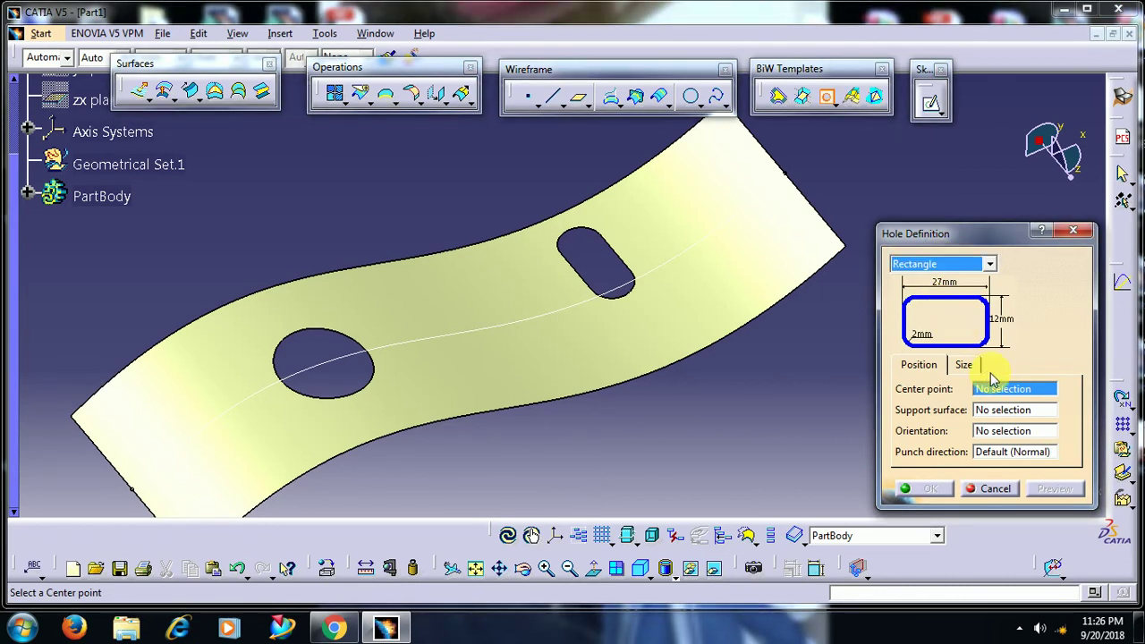
pyautogui.rightClick(998, 392)
pyautogui.click(1033, 397)
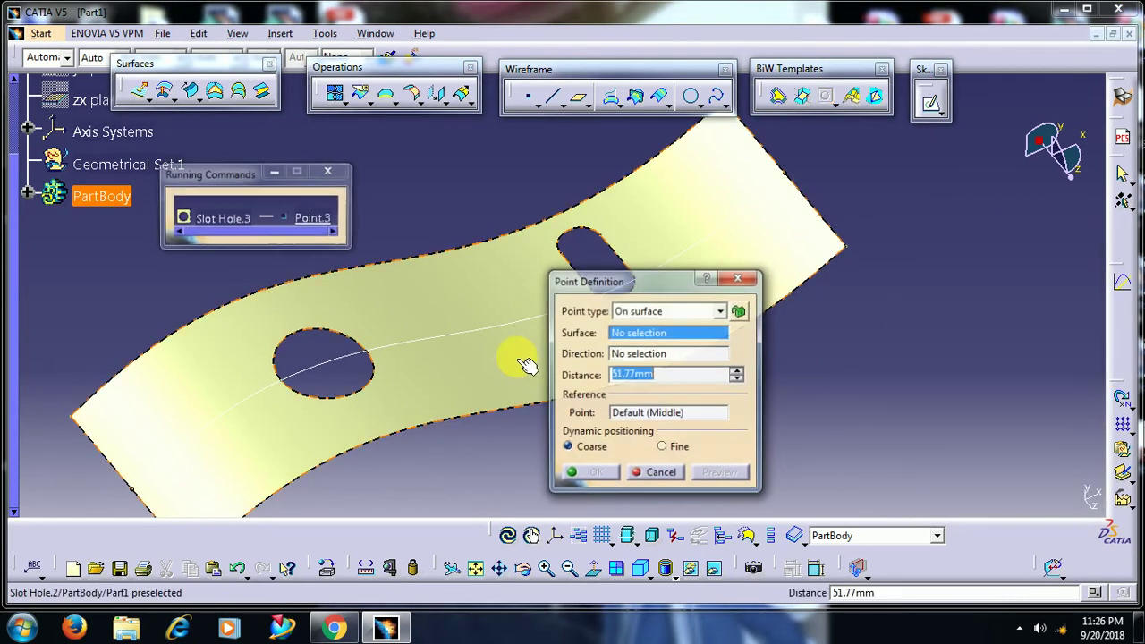
pyautogui.click(483, 366)
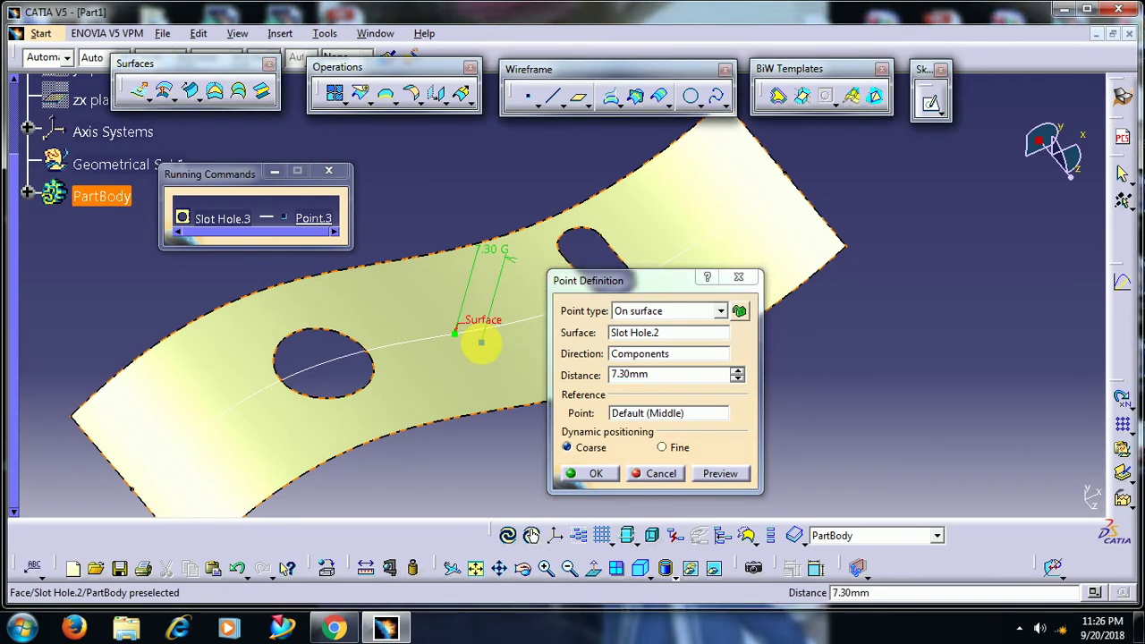
pyautogui.click(594, 473)
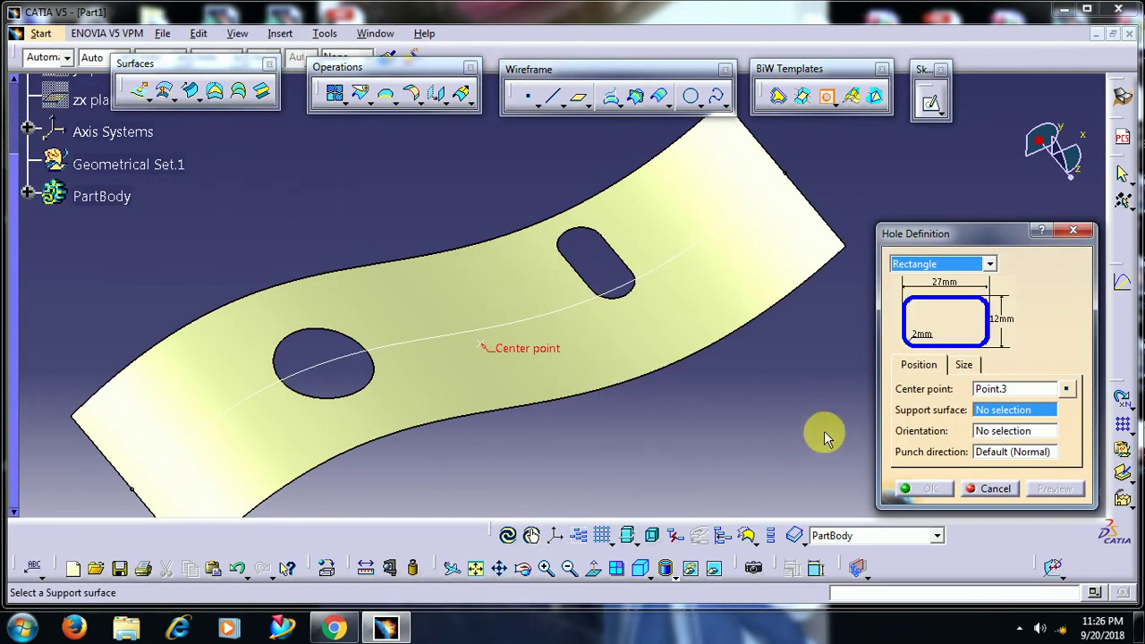
# - Set the support and size the rectangle 42 × 30 mm with radius 3
pyautogui.click(526, 384)
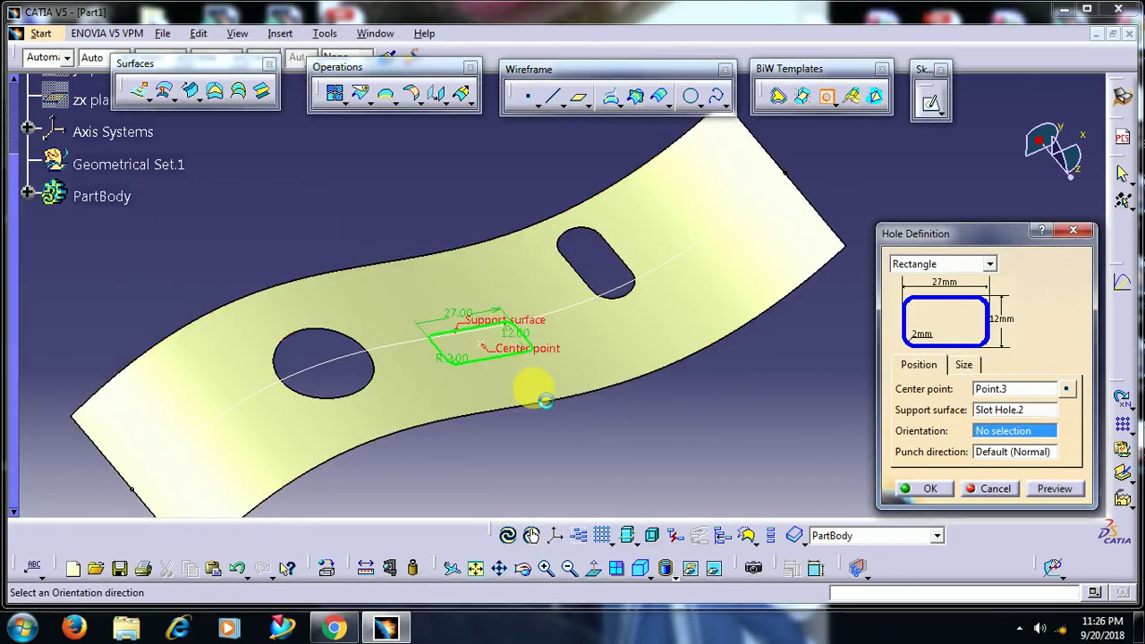
pyautogui.click(964, 365)
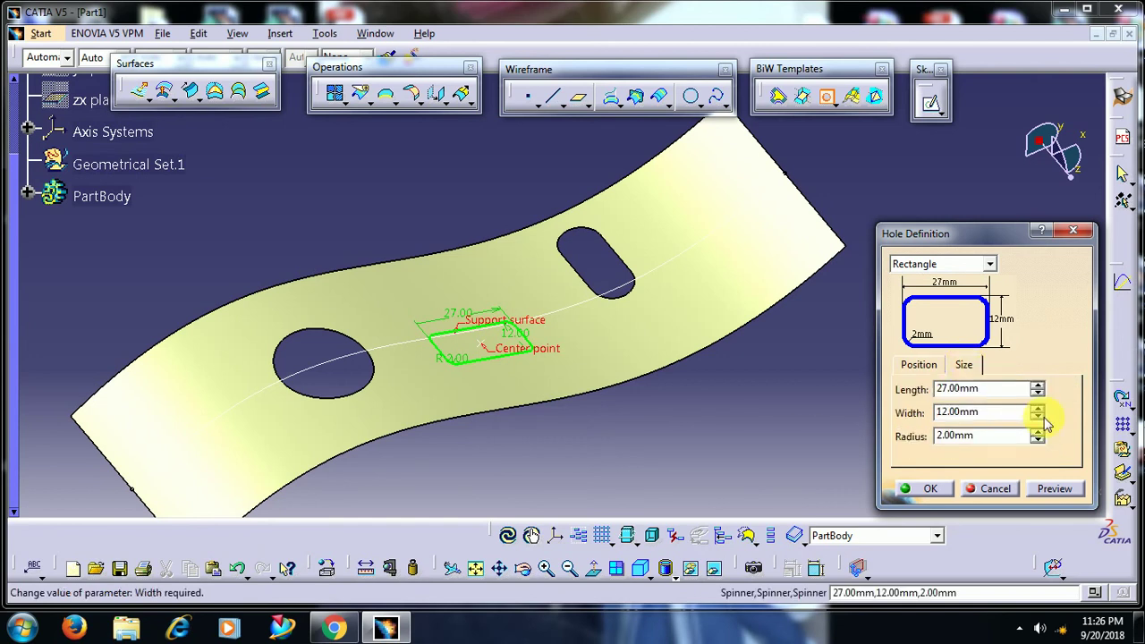
pyautogui.click(1037, 385)
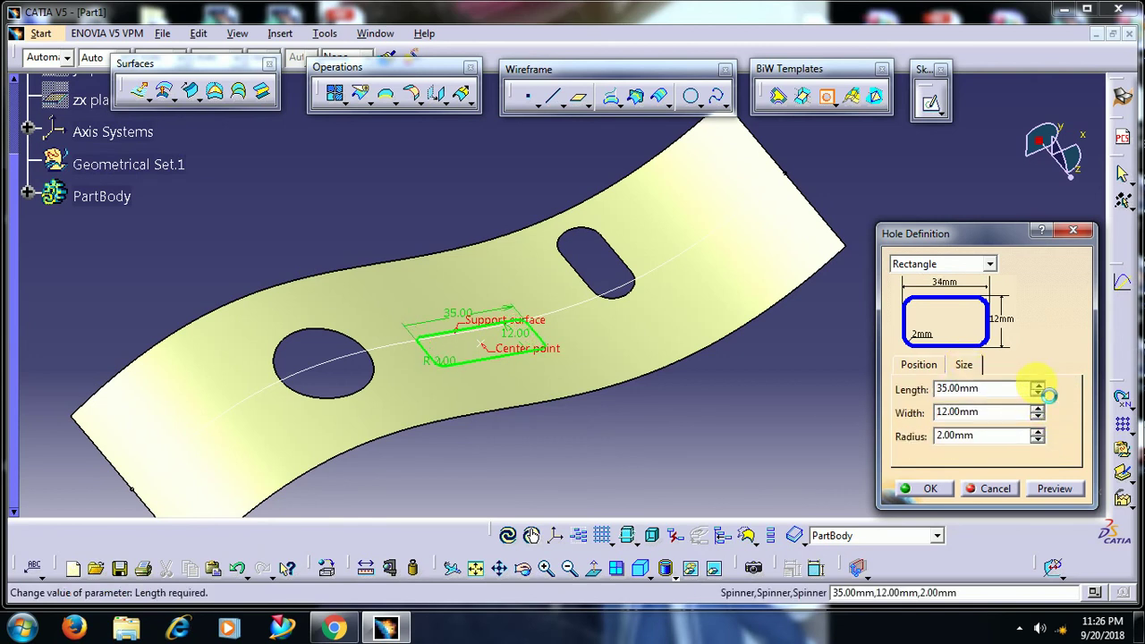
pyautogui.click(1038, 407)
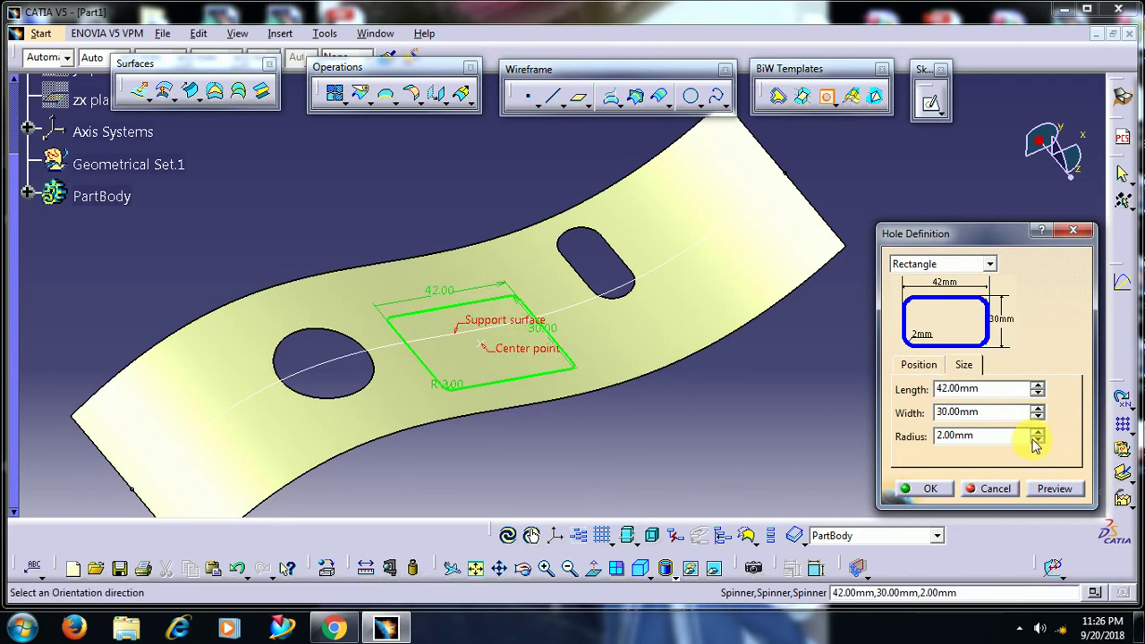
pyautogui.click(930, 489)
pyautogui.moveTo(746, 404); pyautogui.dragTo(610, 380, button='middle')
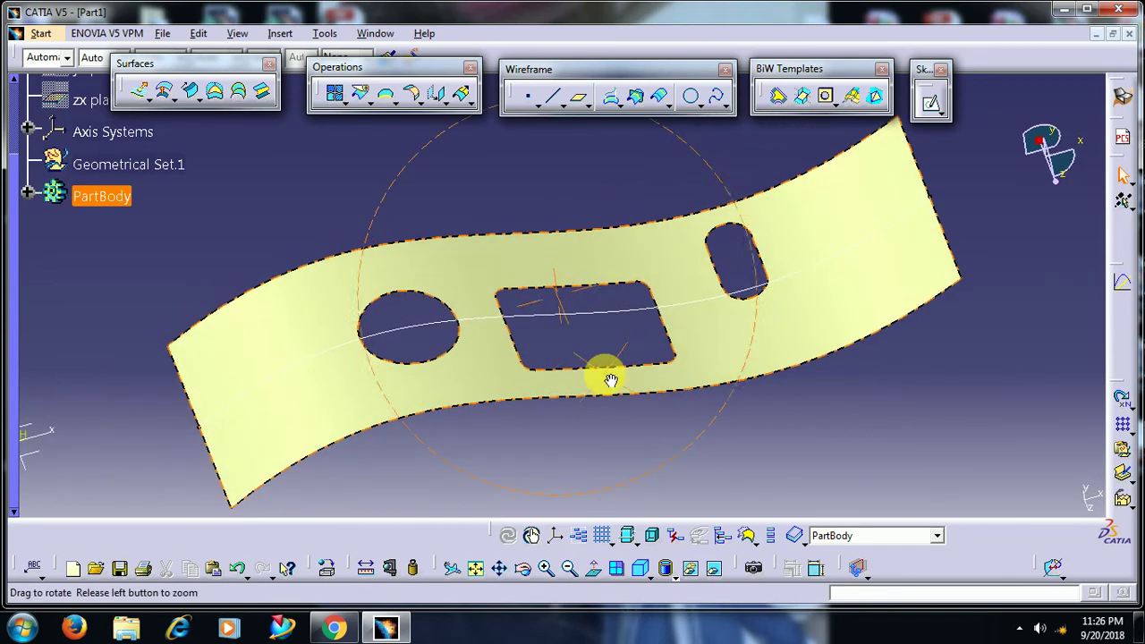
# - Start a Square hole centred on a new point near the surface's left end
pyautogui.click(700, 184)
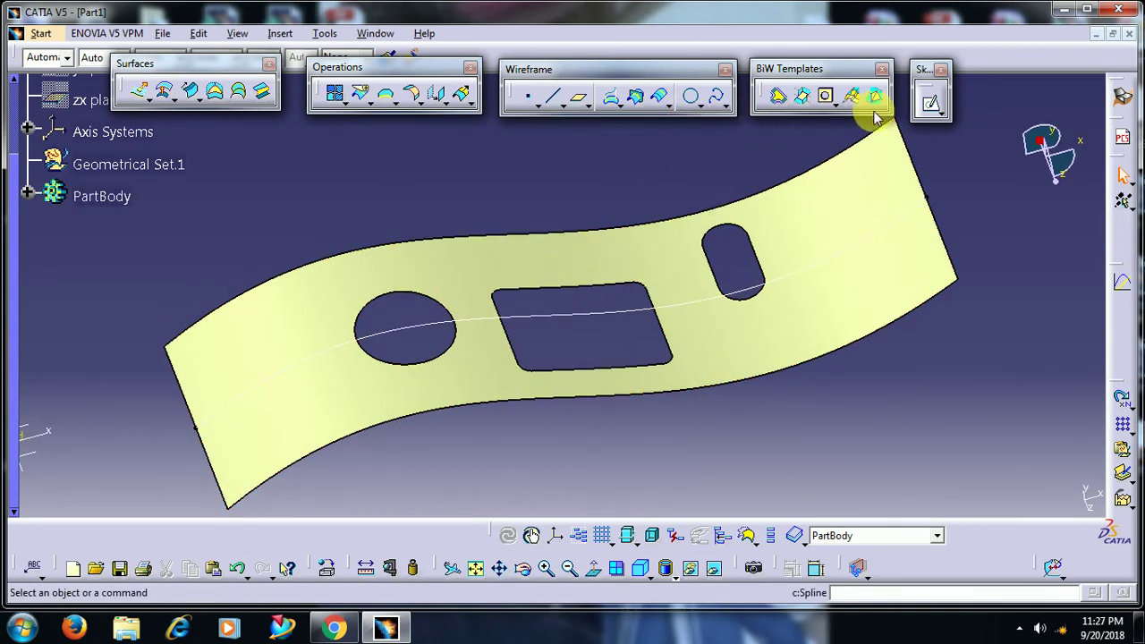
pyautogui.click(827, 96)
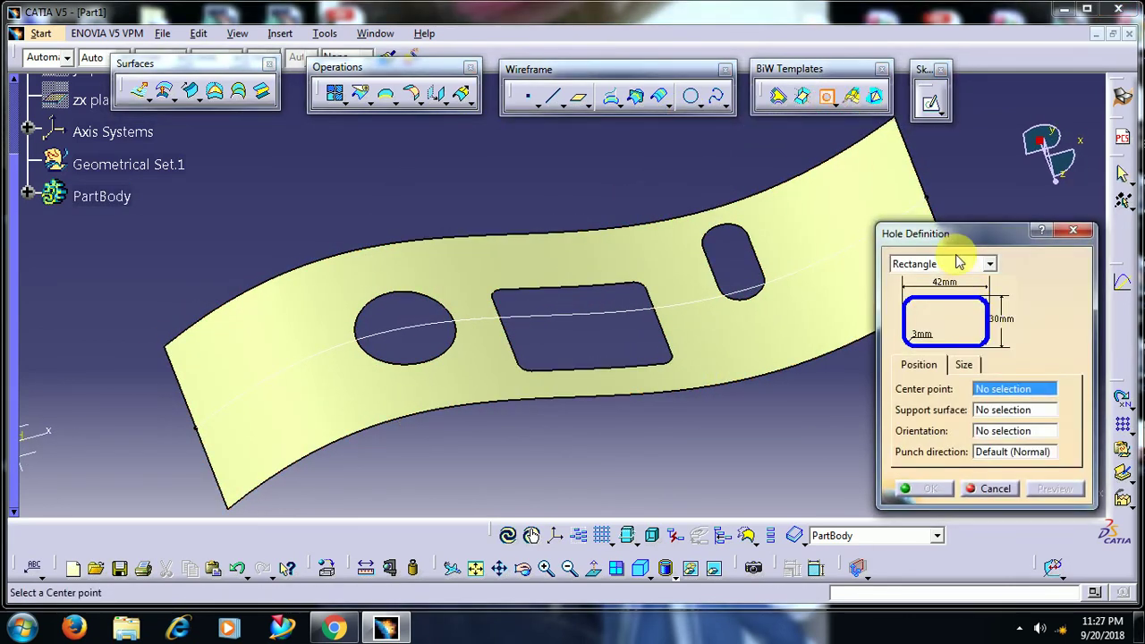
pyautogui.click(958, 261)
pyautogui.click(951, 320)
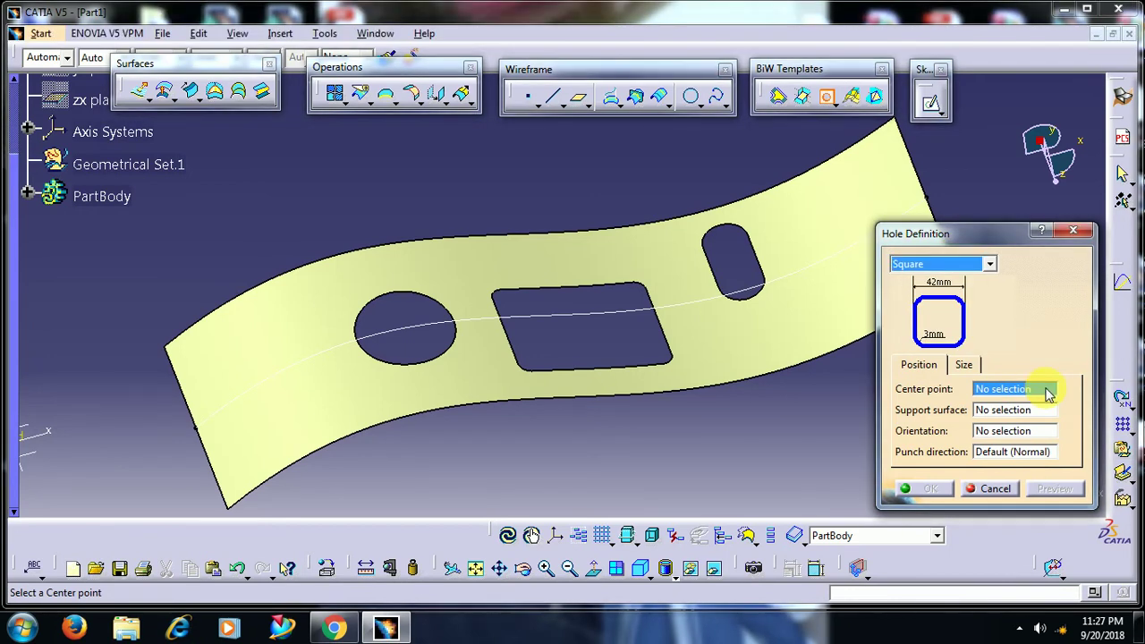
pyautogui.rightClick(1009, 394)
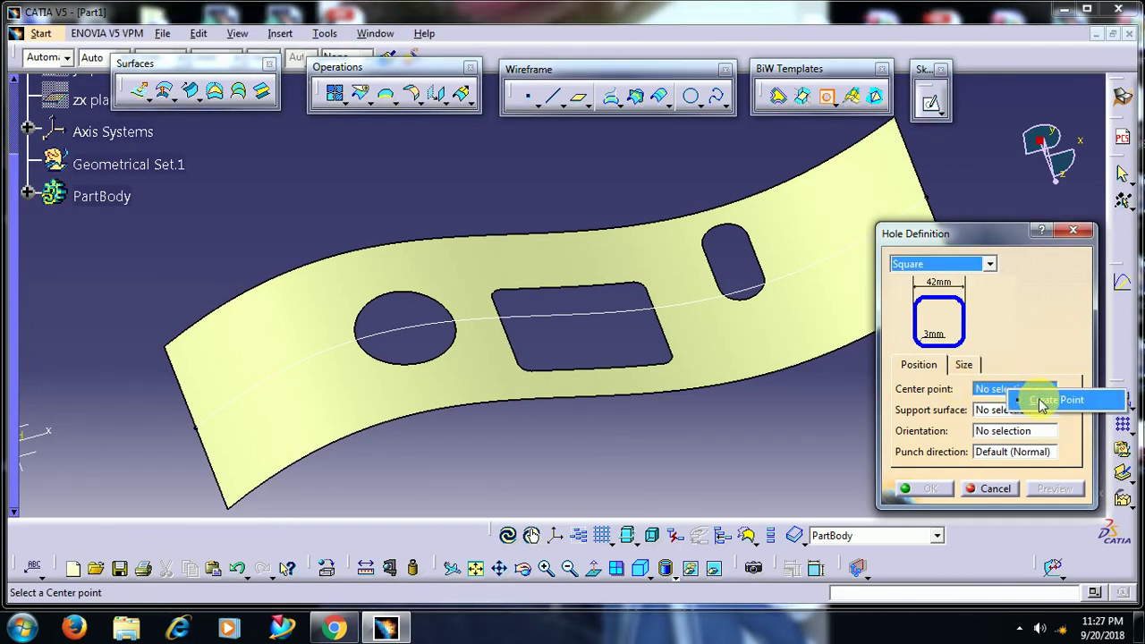
pyautogui.click(1037, 399)
pyautogui.click(834, 292)
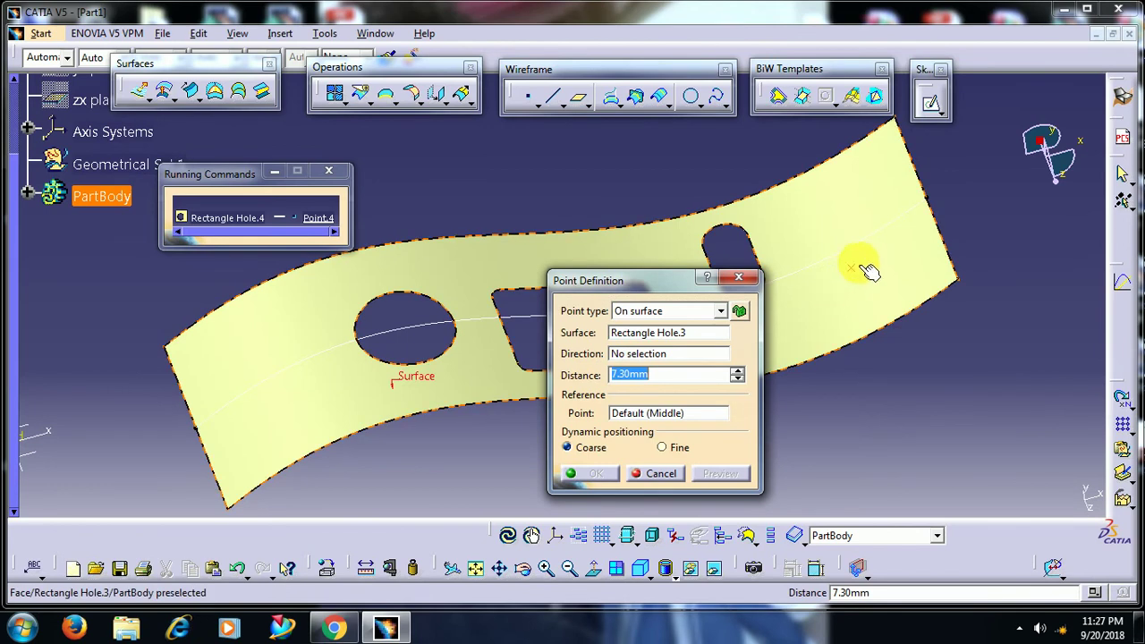
pyautogui.click(447, 274)
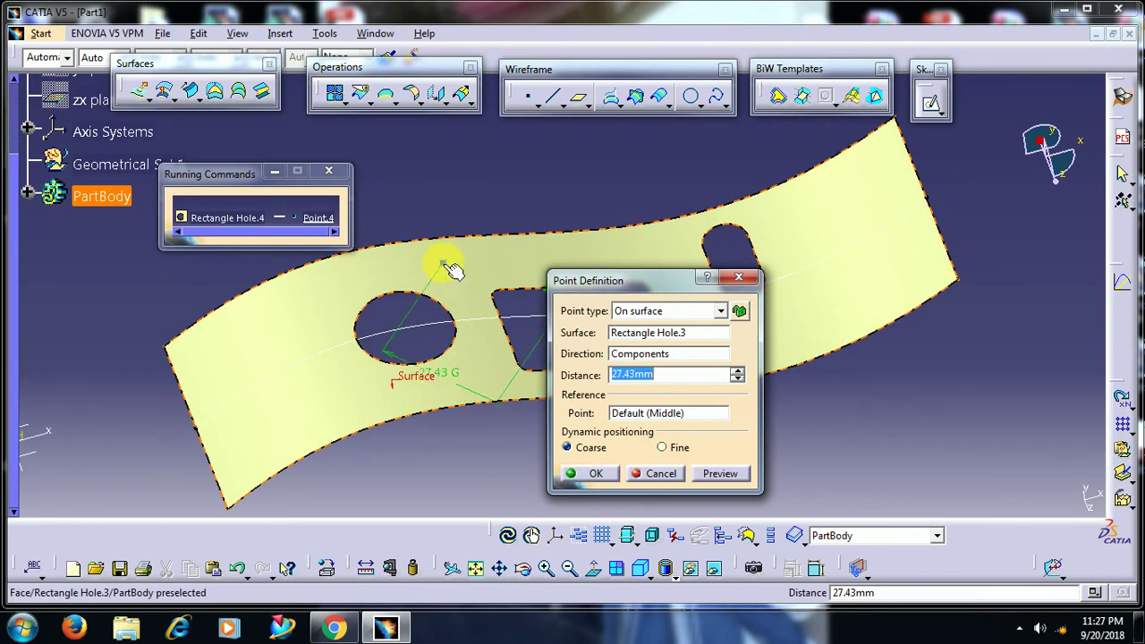
pyautogui.click(318, 280)
pyautogui.click(272, 321)
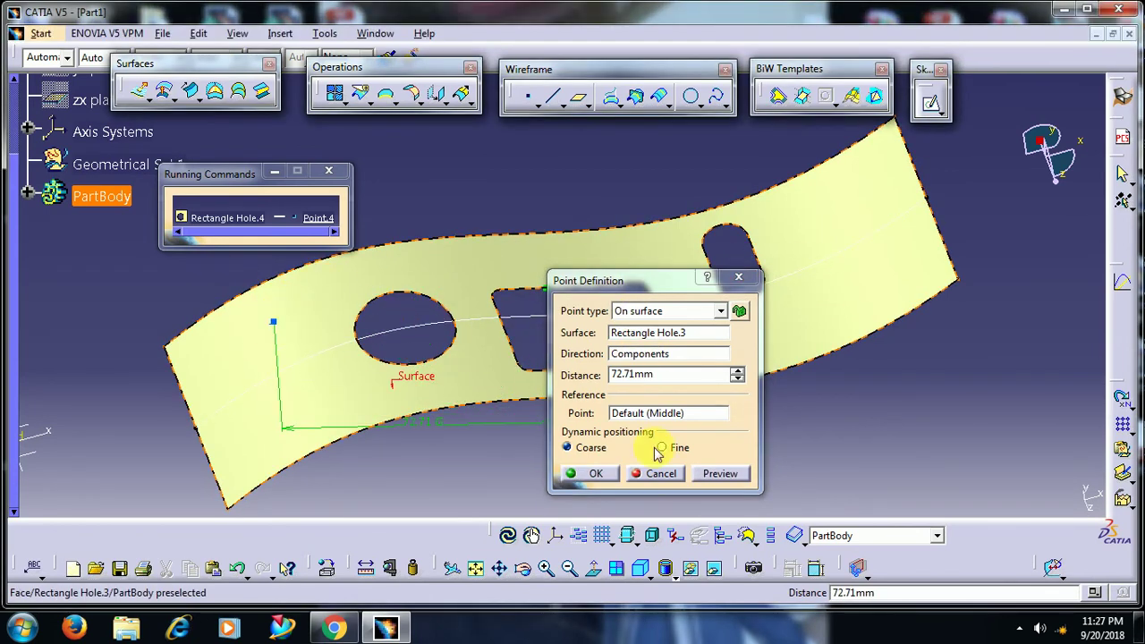
pyautogui.click(617, 476)
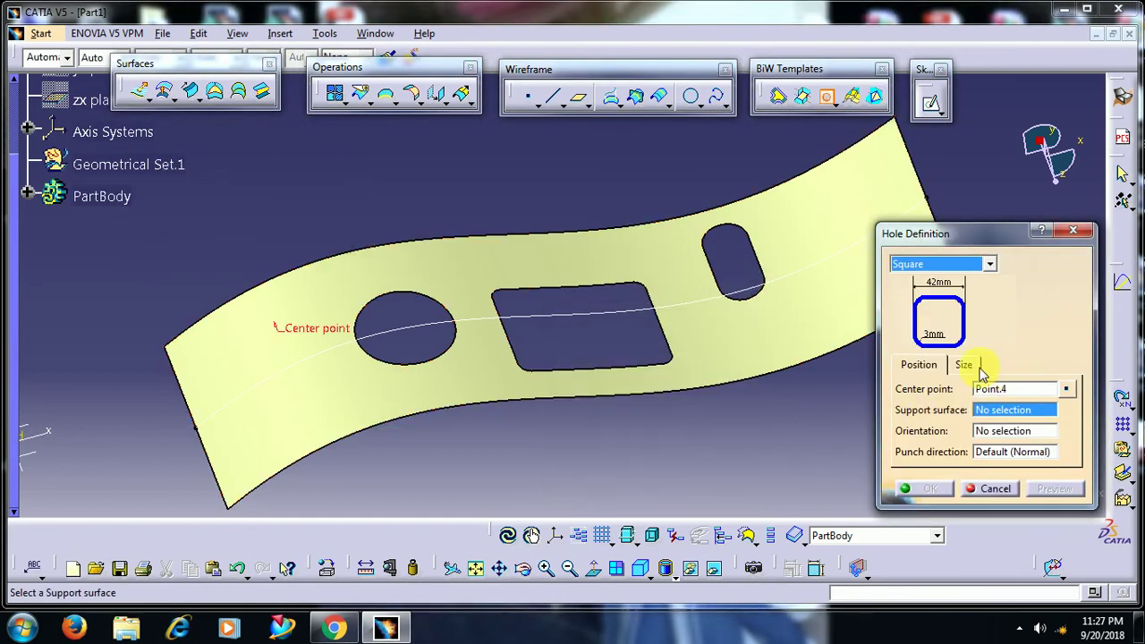
# - Set the curved surface as support and make the square 22 mm
pyautogui.click(392, 383)
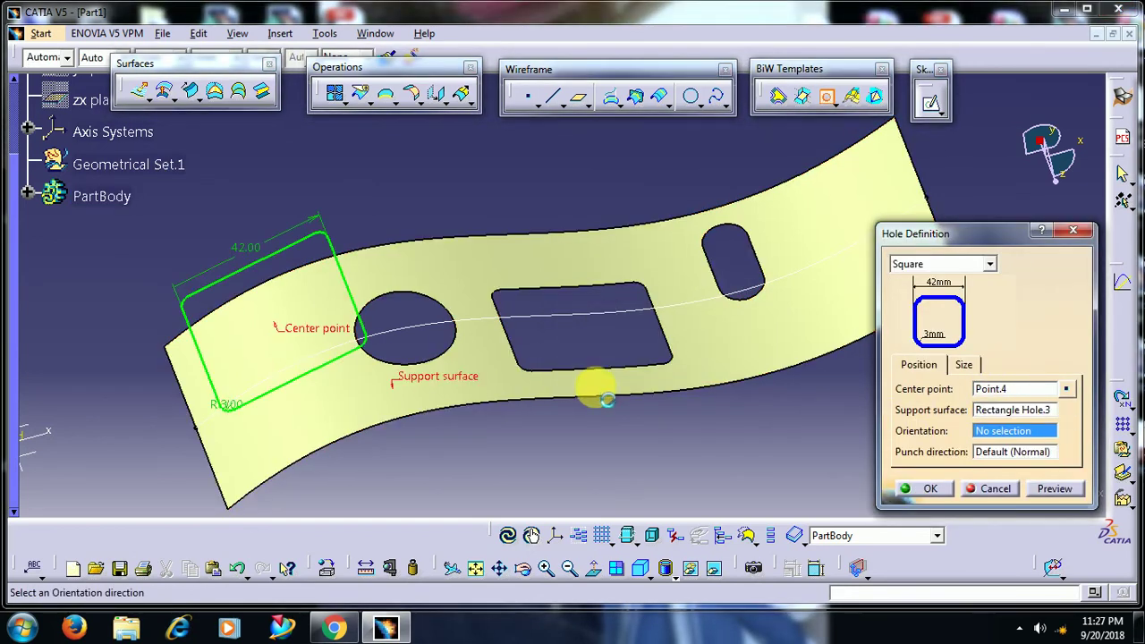
pyautogui.click(964, 365)
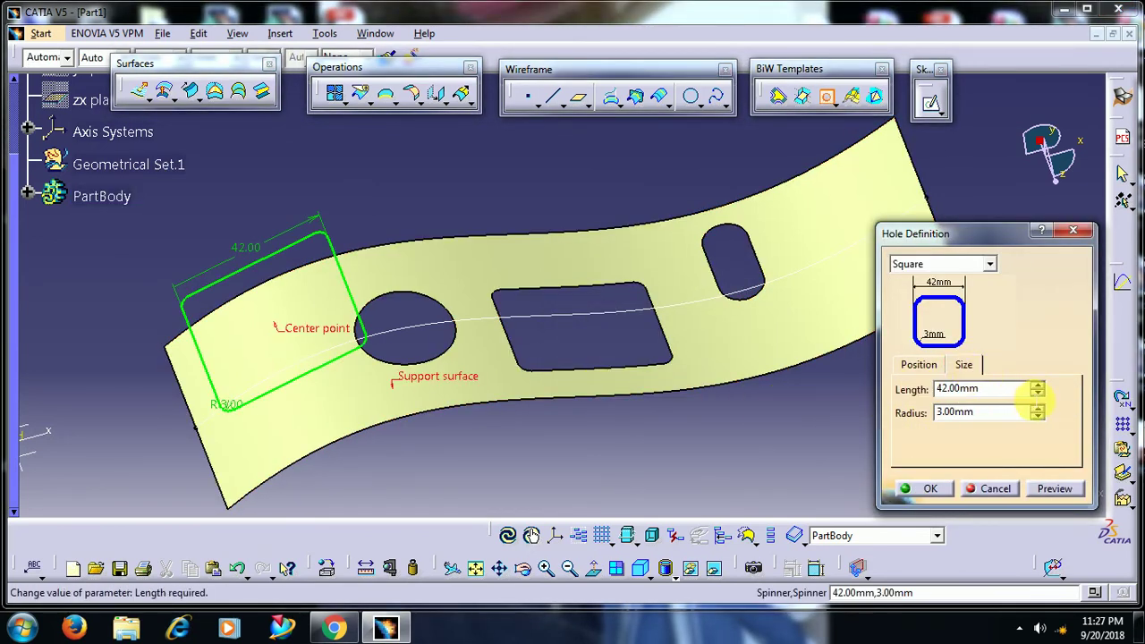
pyautogui.moveTo(1035, 400); pyautogui.dragTo(1037, 391)
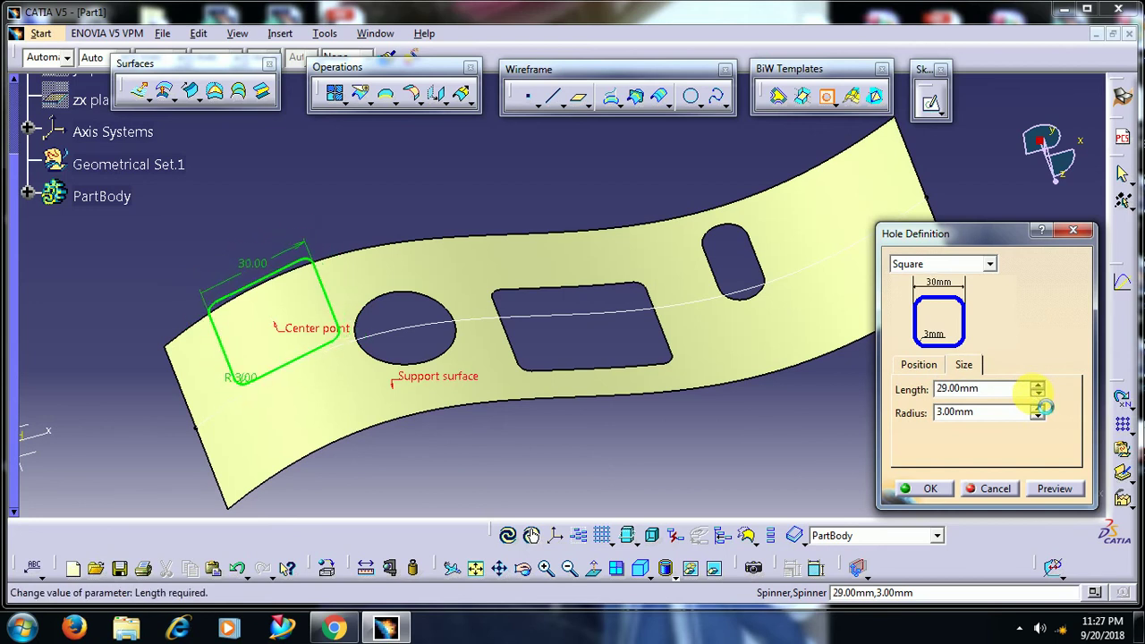
pyautogui.click(930, 488)
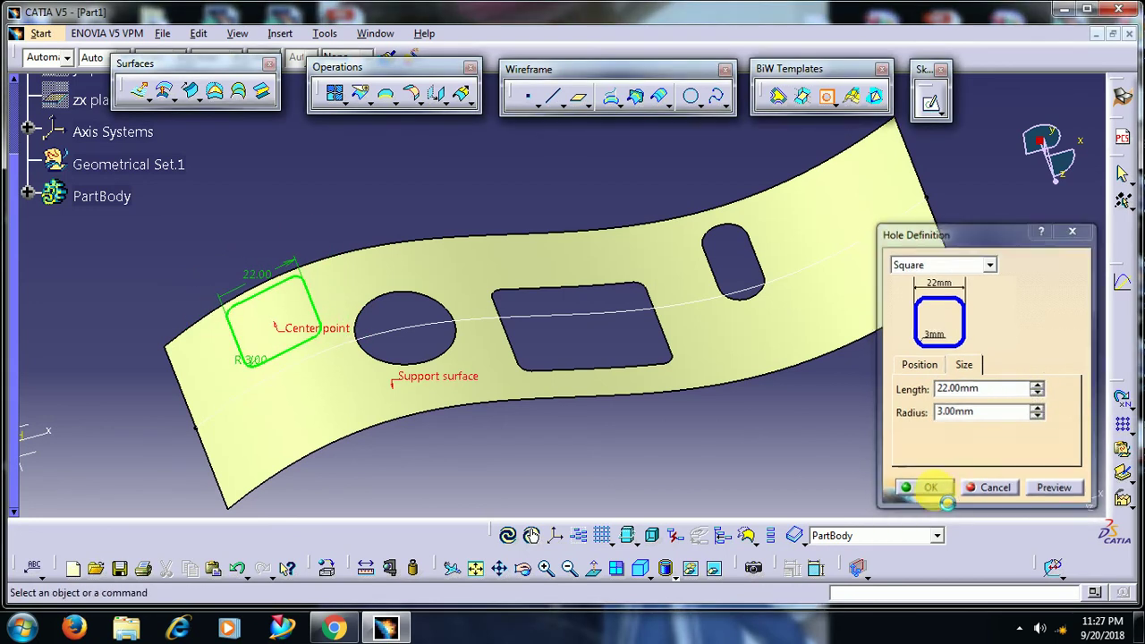
pyautogui.moveTo(642, 328)
pyautogui.mouseDown(button='middle')
pyautogui.moveTo(669, 366)
pyautogui.moveTo(695, 363)
pyautogui.moveTo(710, 328)
pyautogui.moveTo(740, 326)
pyautogui.mouseUp(button='middle')
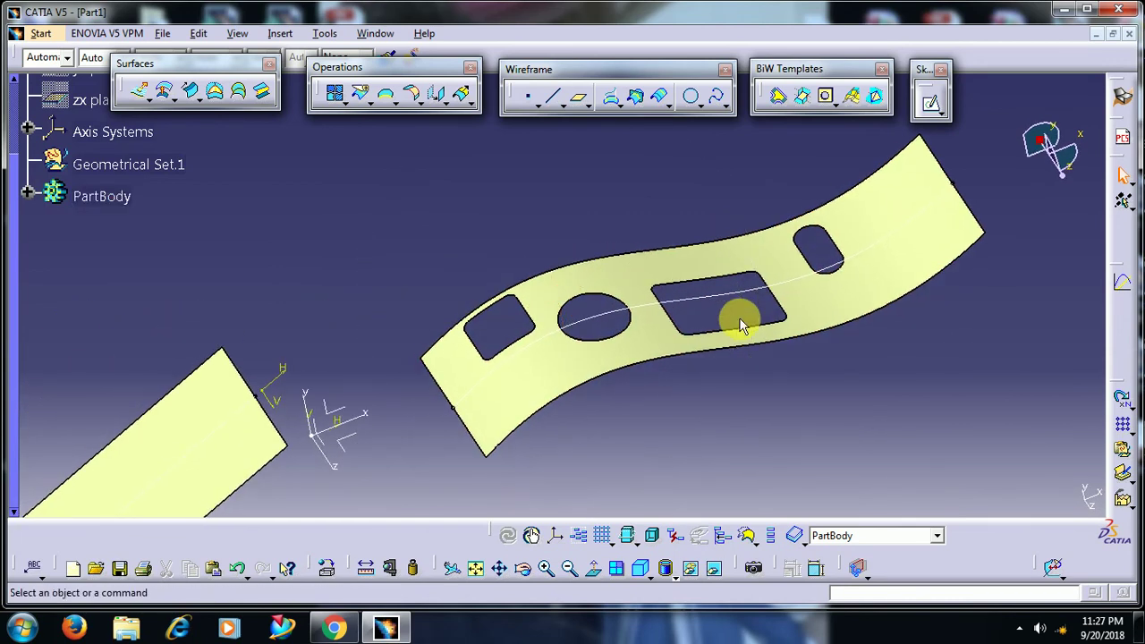